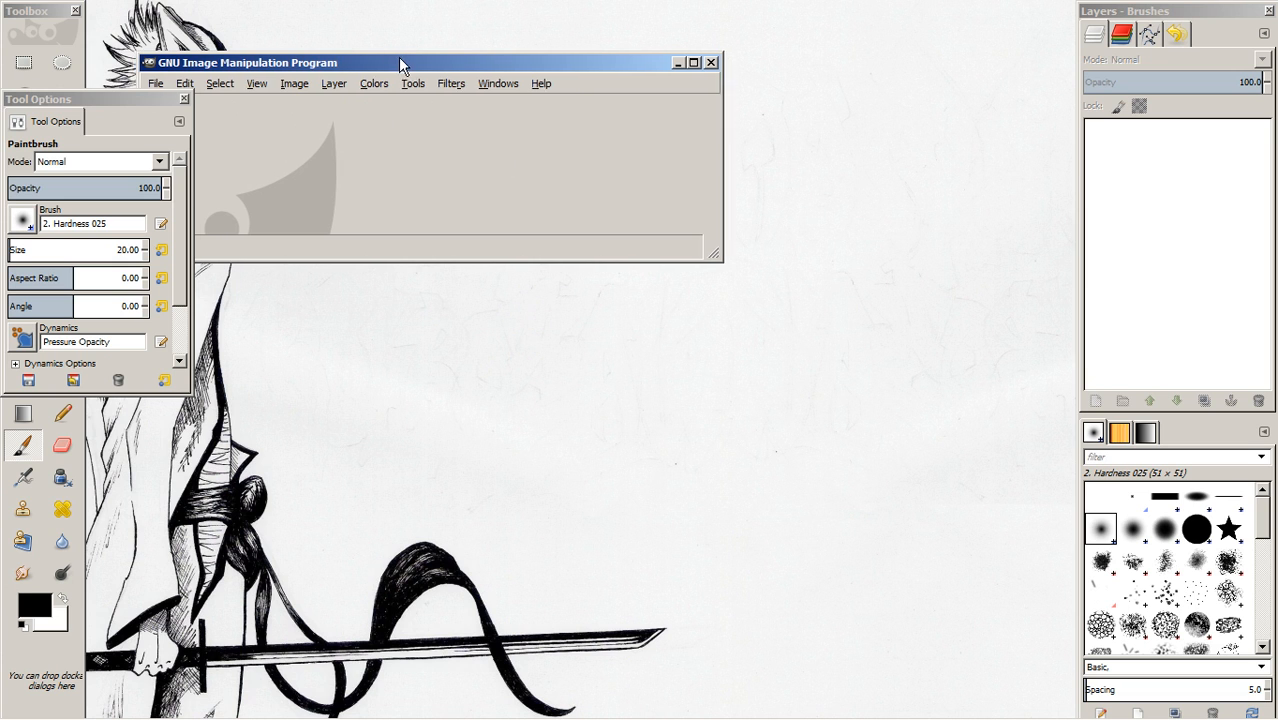
- Create a new image 900 px wide and 400 px high
left_click(217, 64)
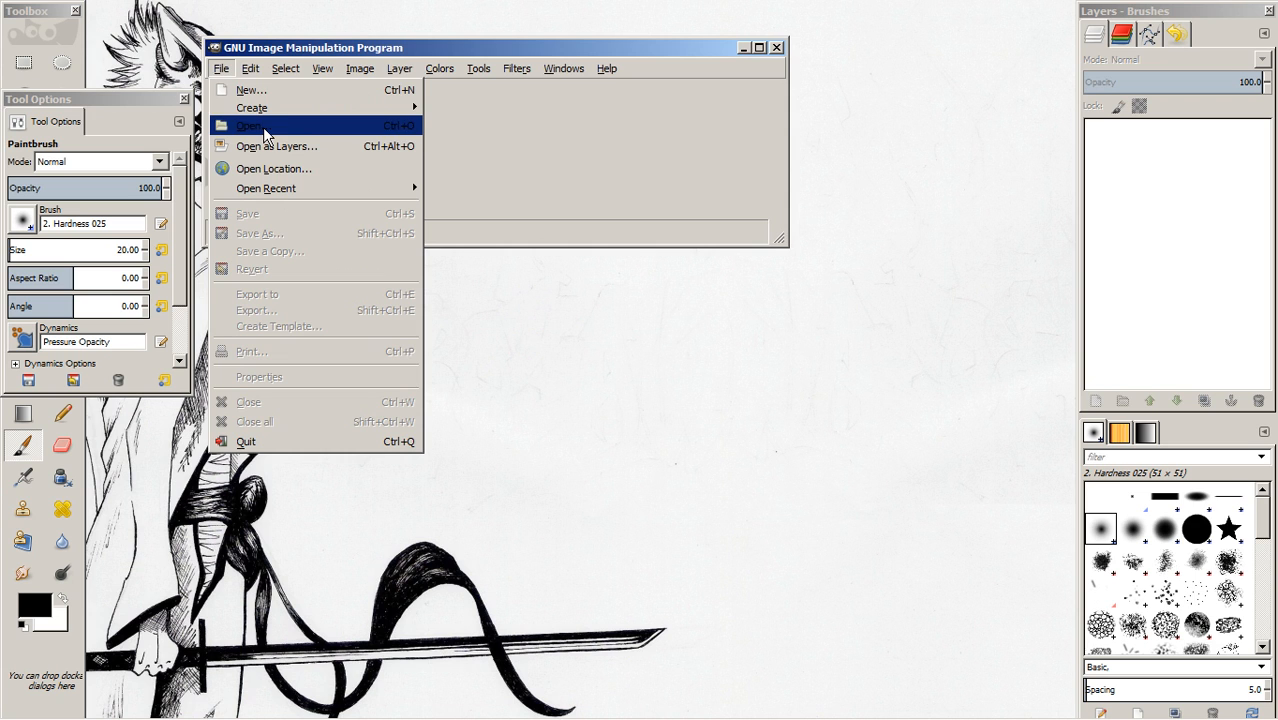
left_click(276, 96)
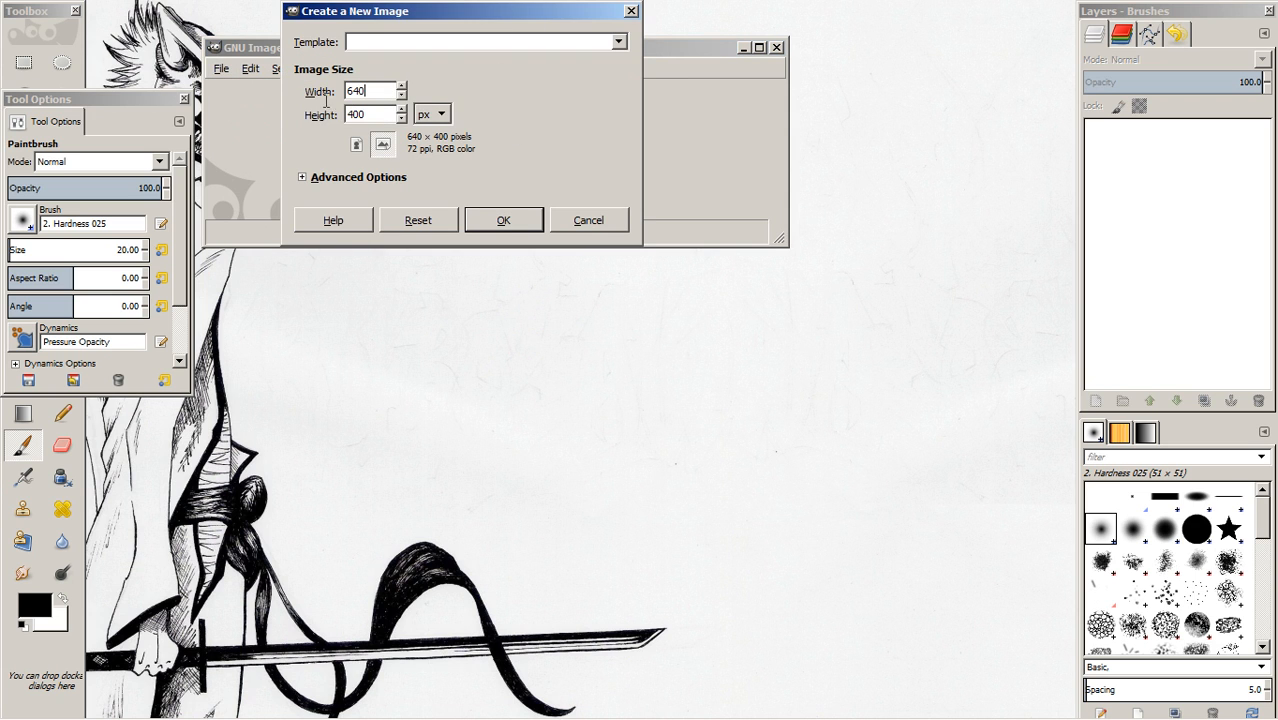
type("900")
key("BackSpace")
key("BackSpace")
key("BackSpace")
key("BackSpace")
key("BackSpace")
key("BackSpace")
type("900")
left_click(504, 226)
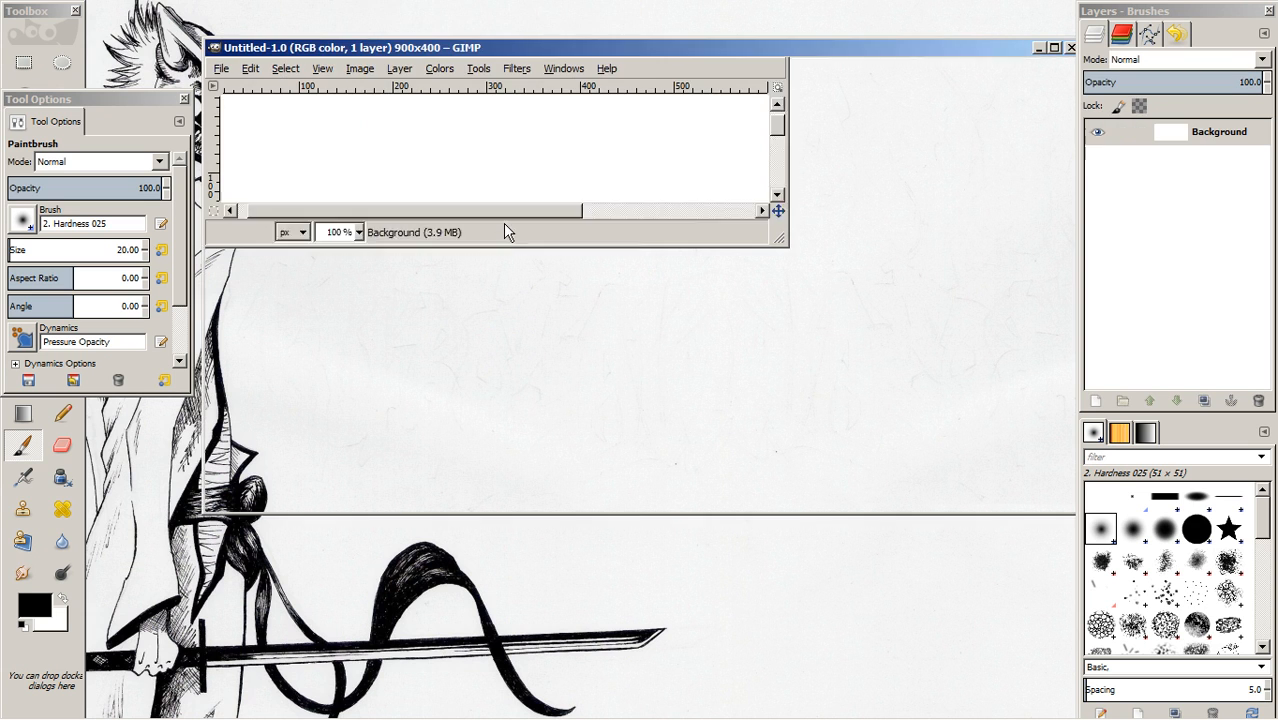
- Fill the background layer with the black foreground color
left_click(223, 74)
mouse_move(250, 68)
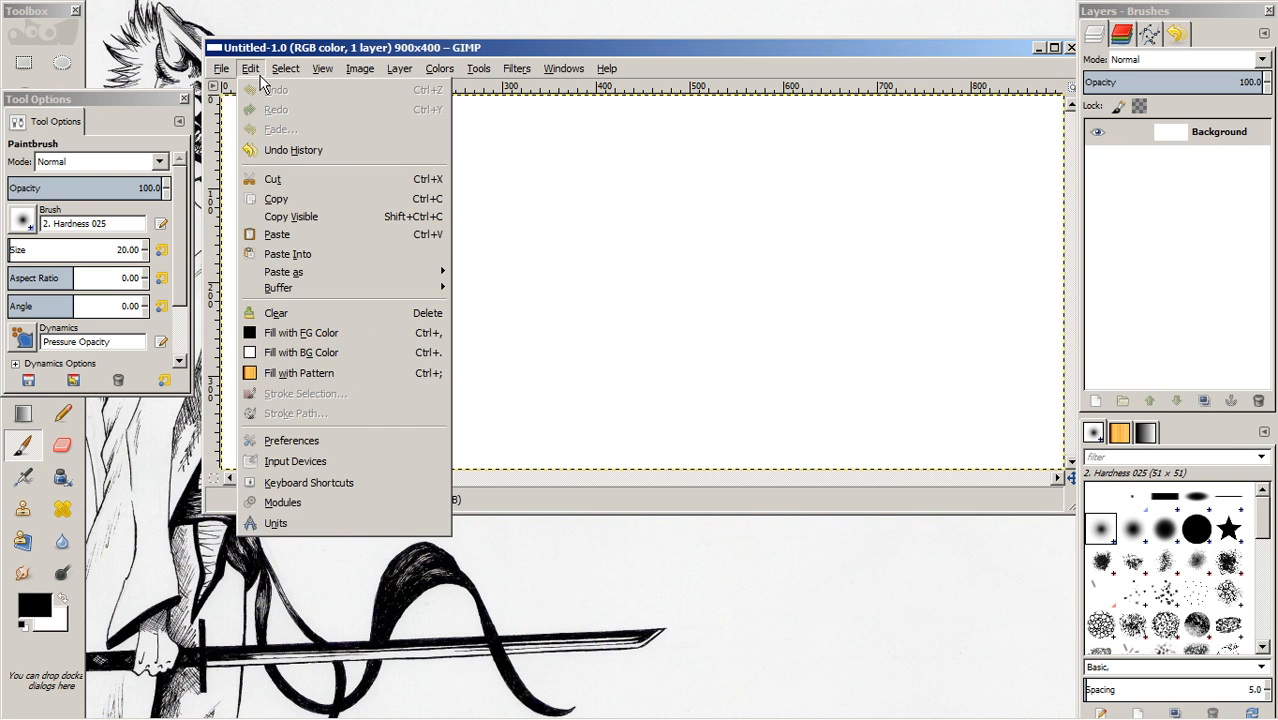
left_click(324, 338)
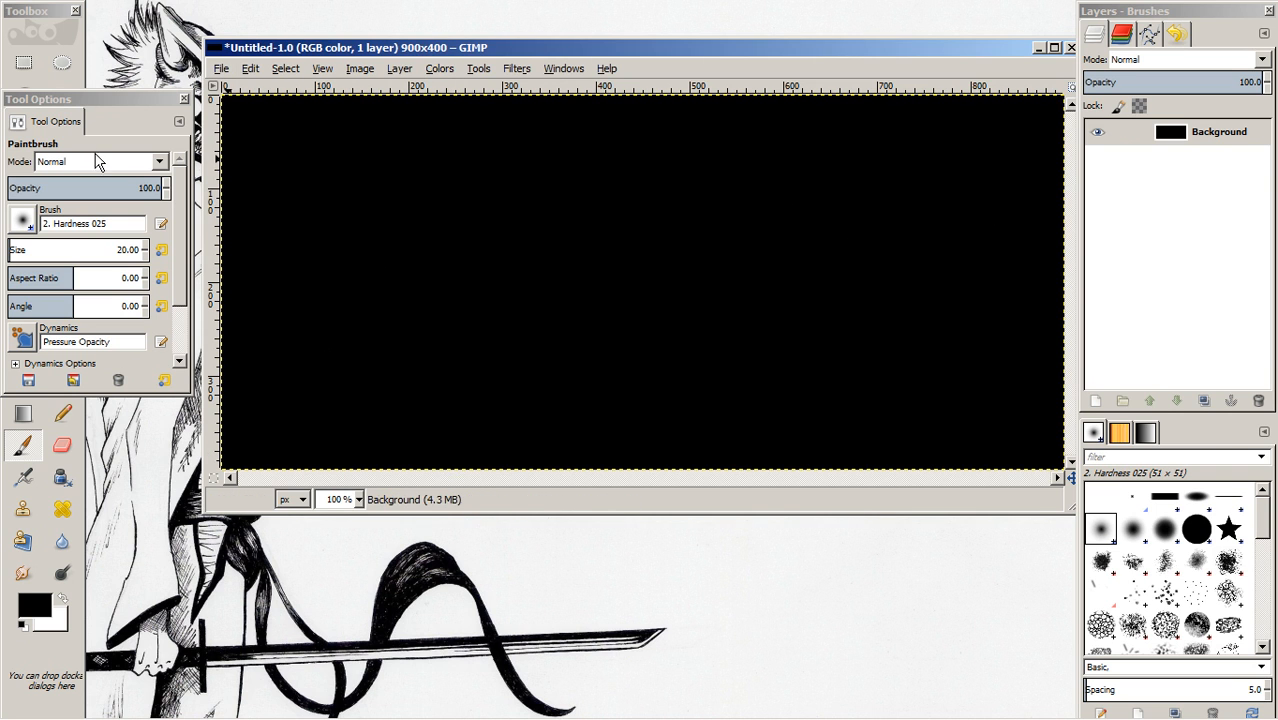
- Add a text box about 780 × 97 px across the upper part of the canvas containing LOUDNOISESGAMING
left_click(183, 98)
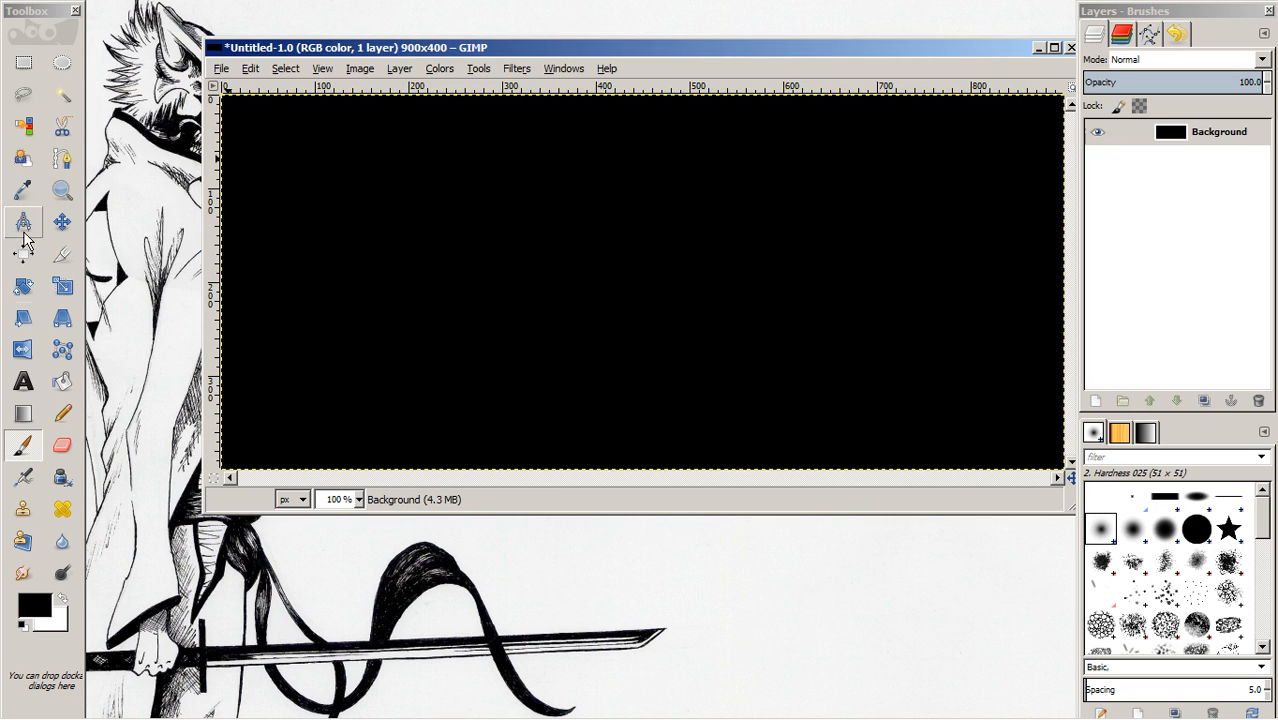
left_click(23, 381)
left_click_drag(266, 160, 997, 253)
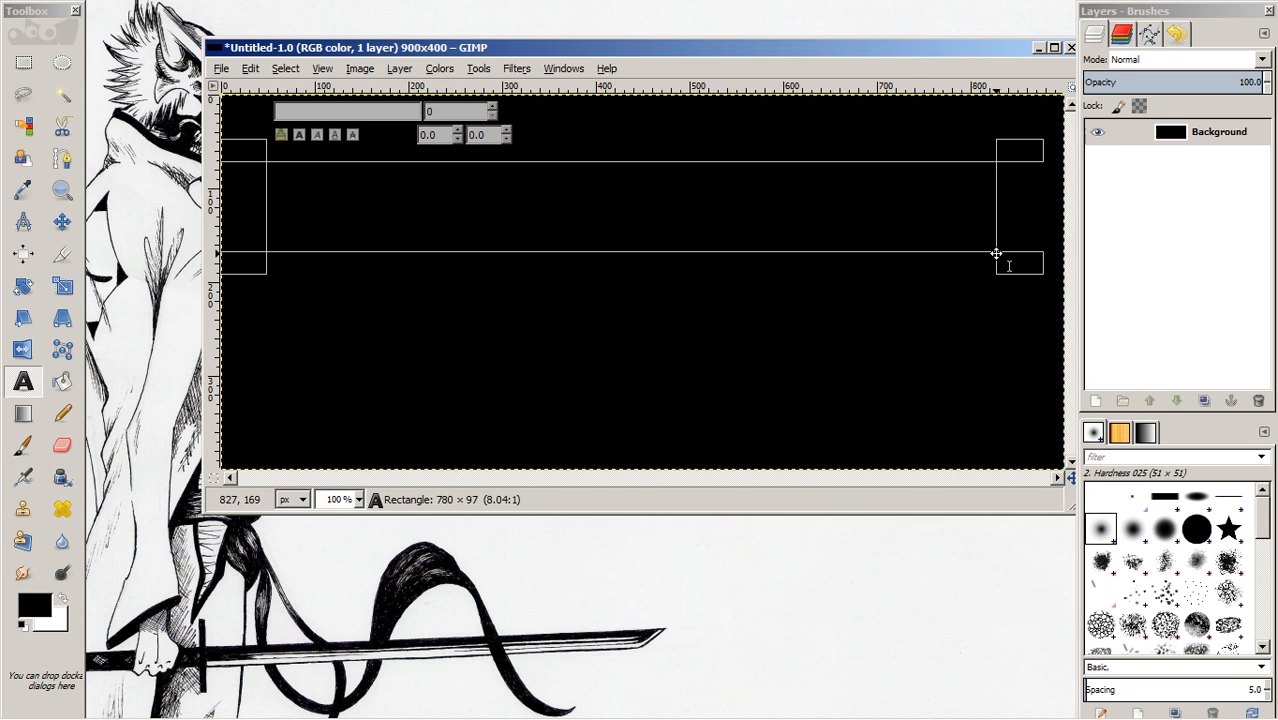
type("LOUDNOISESG")
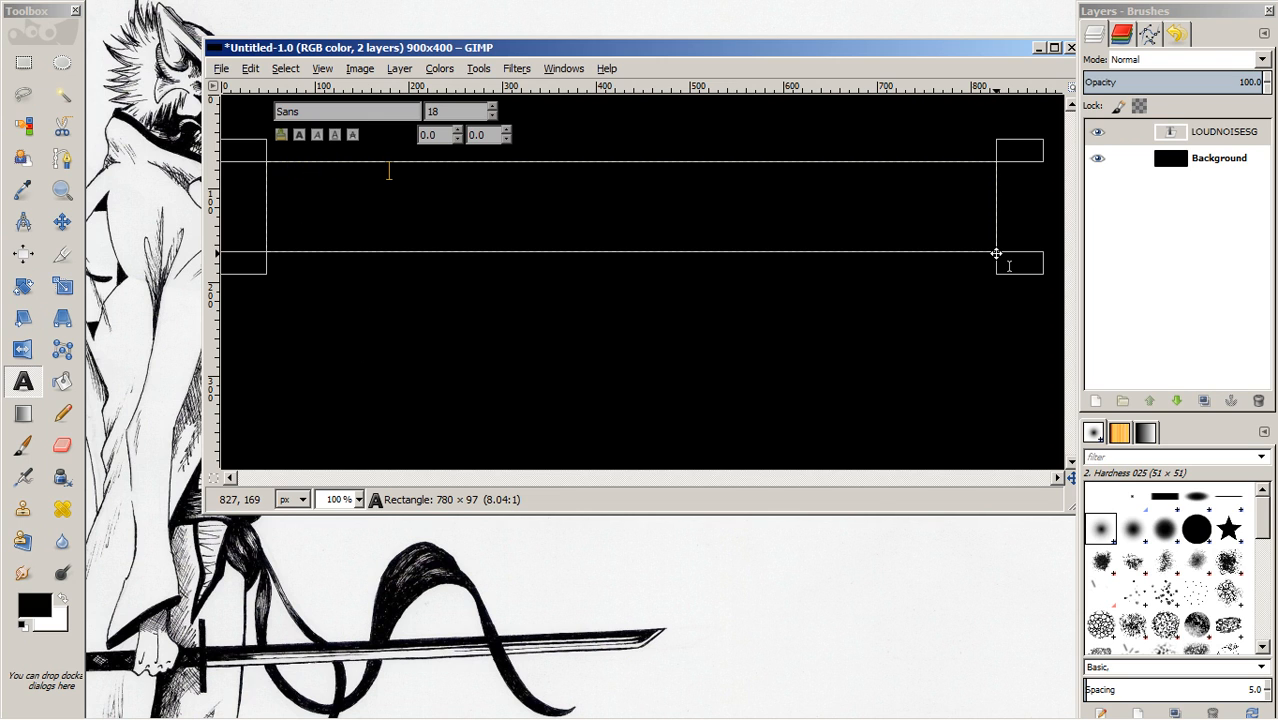
type("AM")
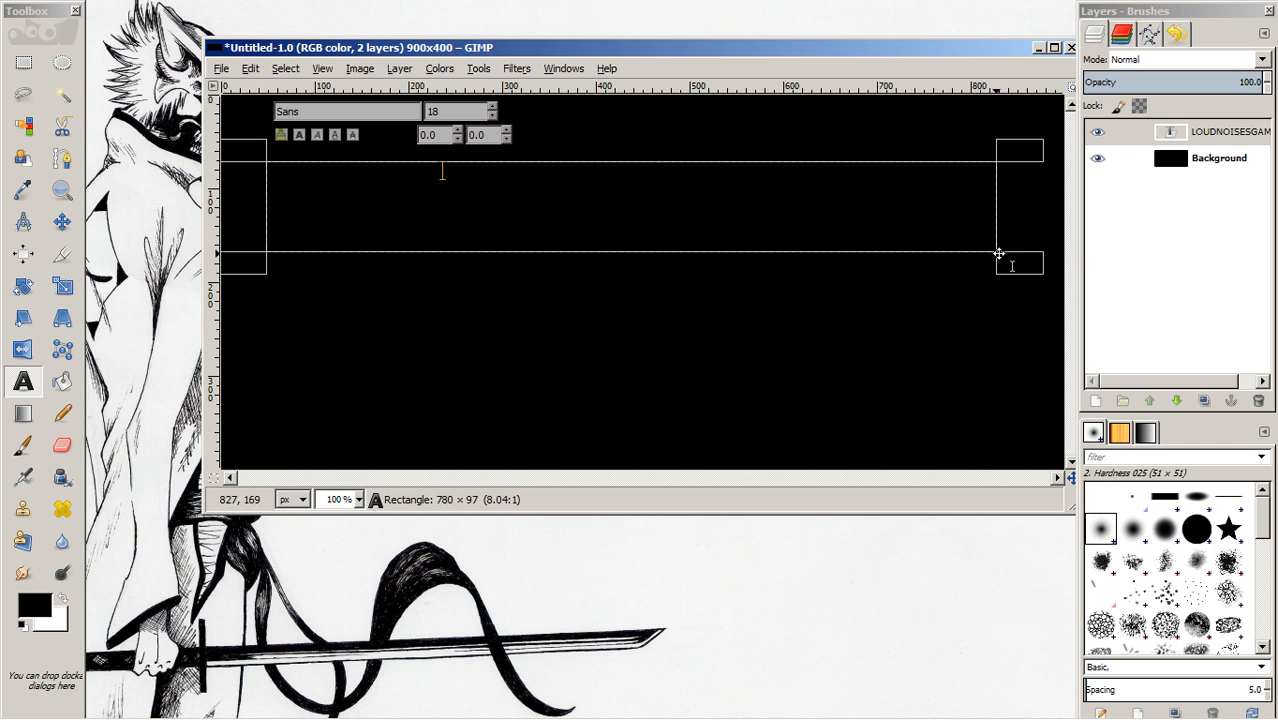
- Select the whole LOUDNOISESGAMING text and change its color to white
left_click_drag(473, 178, 223, 161)
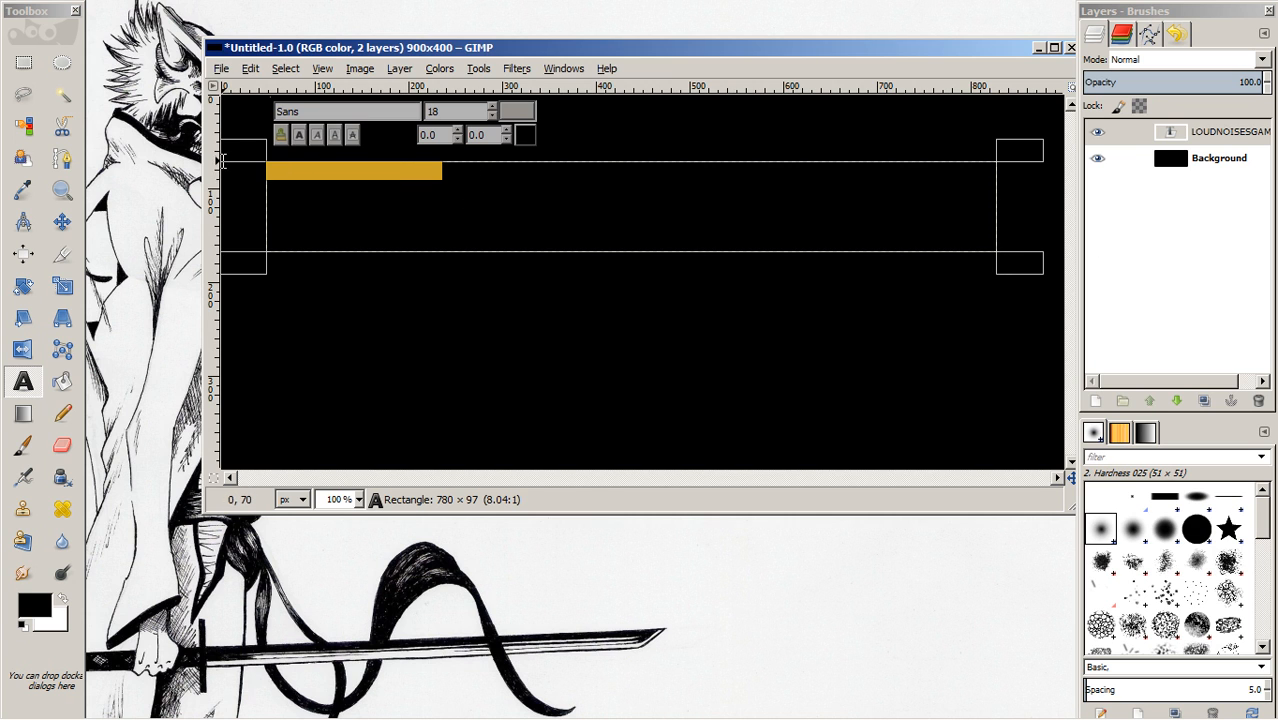
left_click(525, 134)
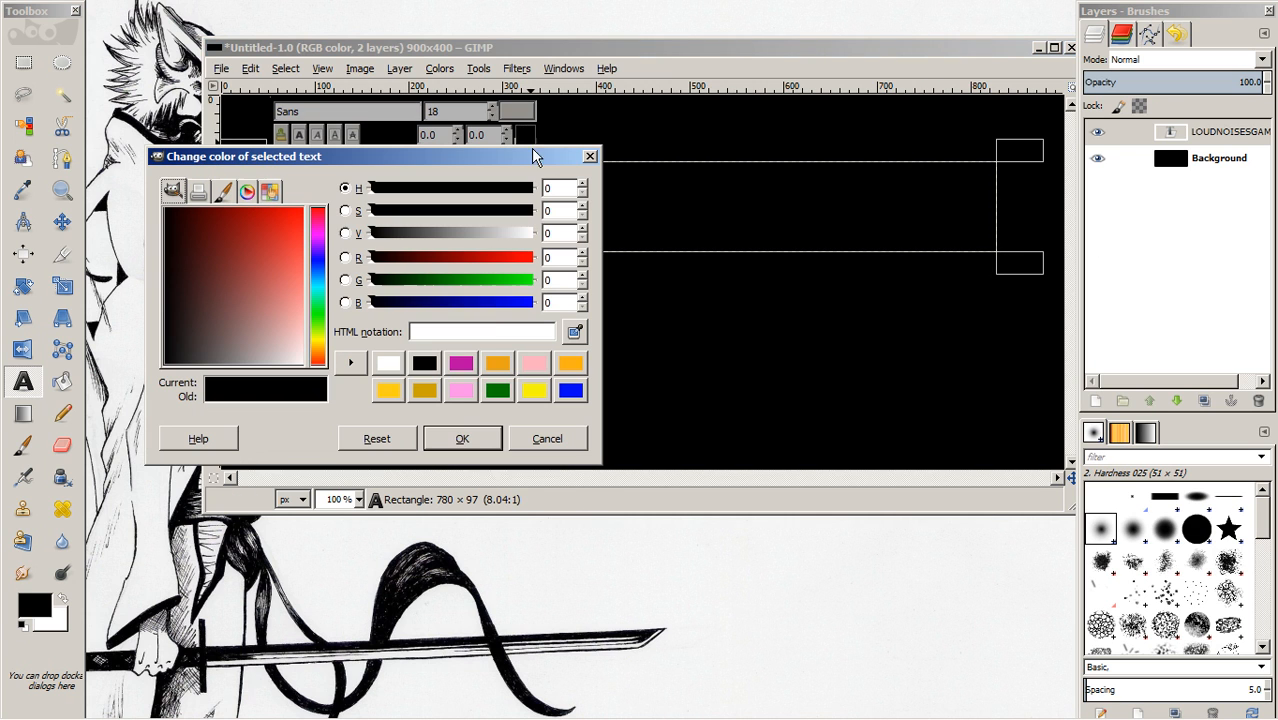
left_click(388, 363)
left_click(460, 437)
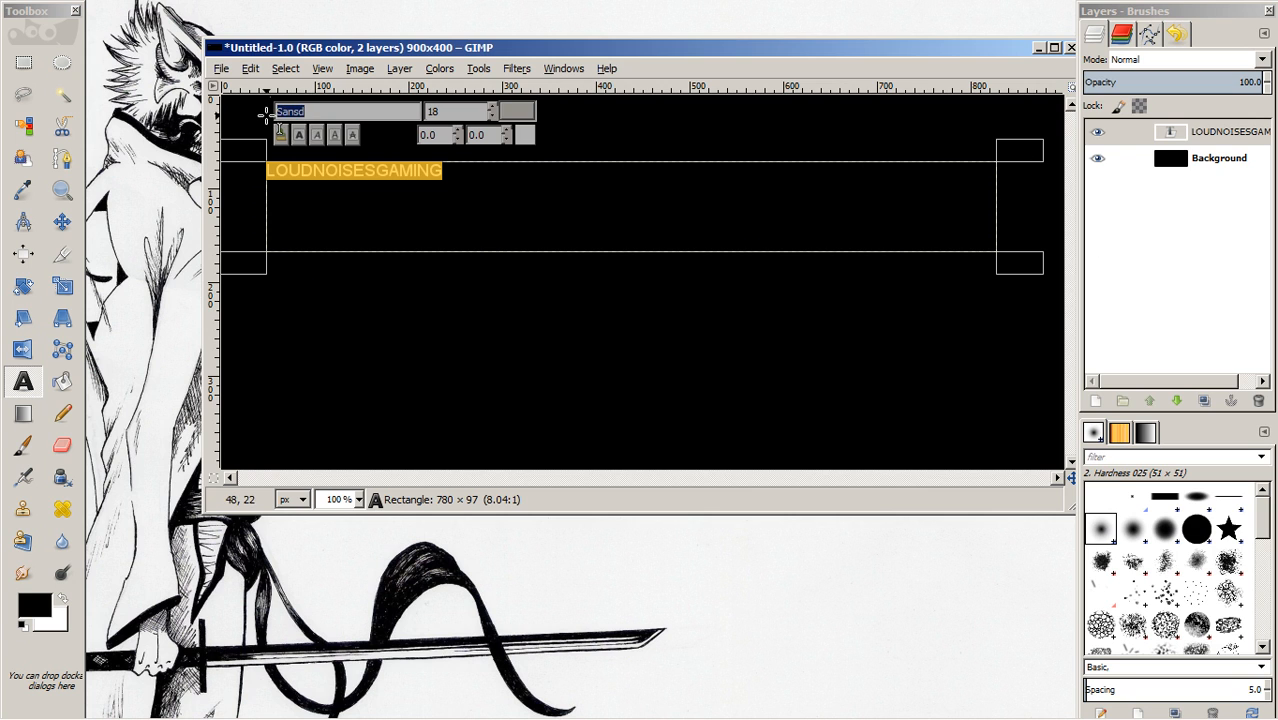
- Format the selected text in Defused Bold at size 55 with 3.0 letter spacing
left_click(314, 141)
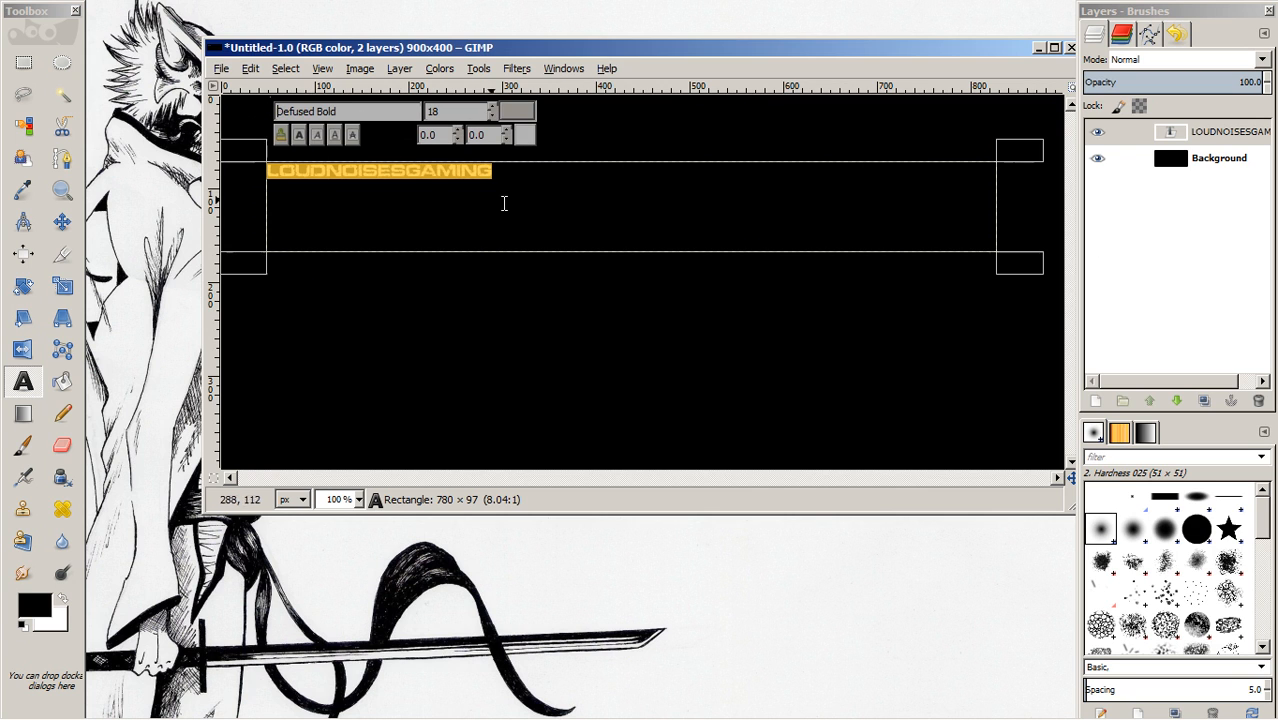
left_click(492, 107)
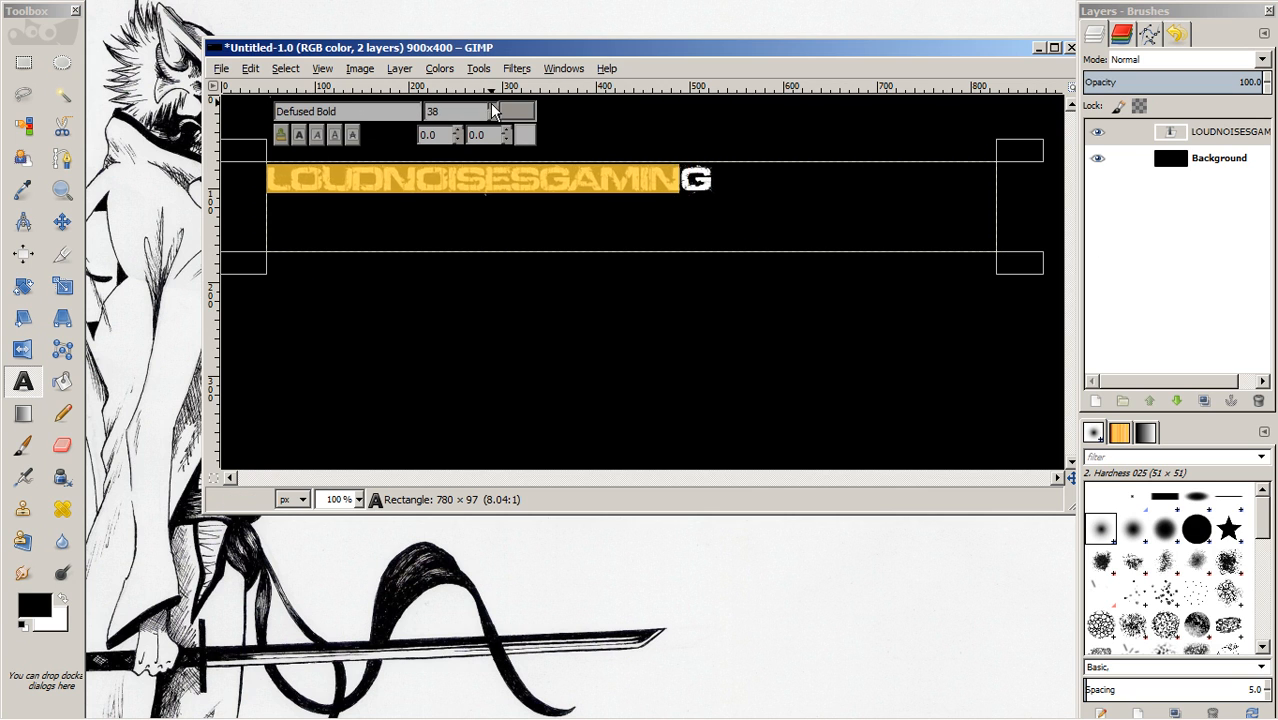
left_click(491, 105)
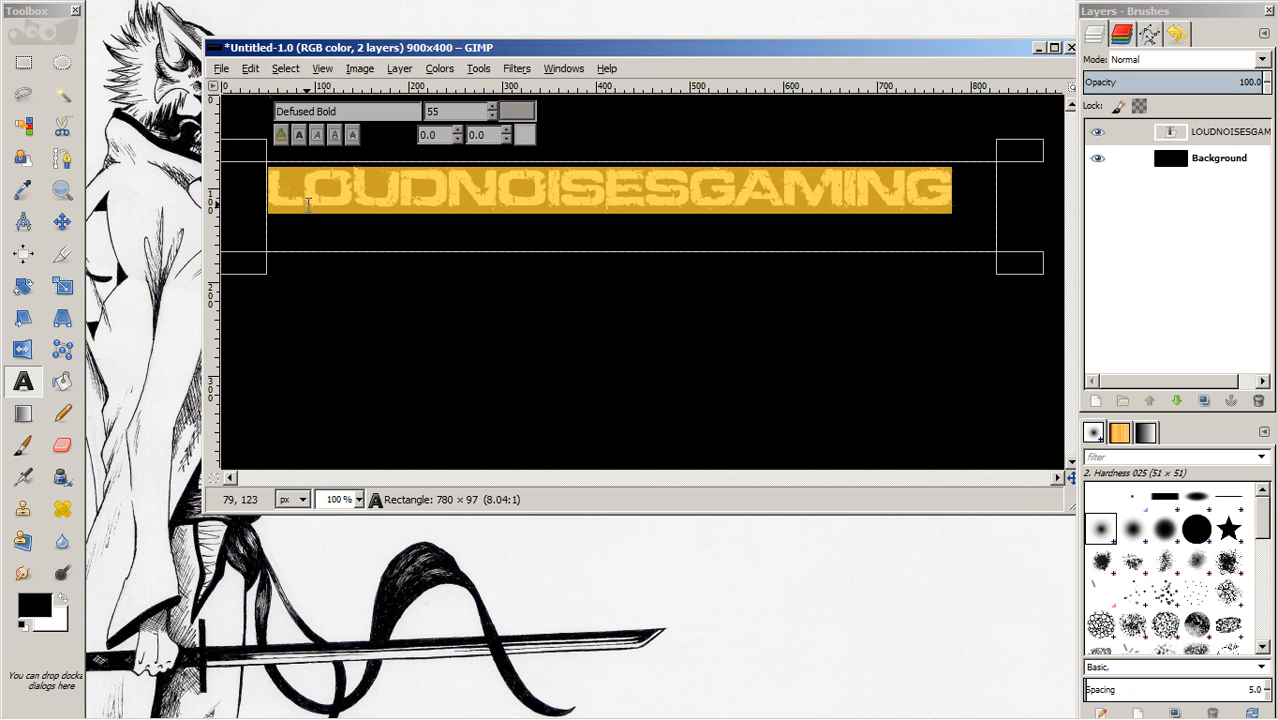
left_click(505, 129)
left_click(505, 130)
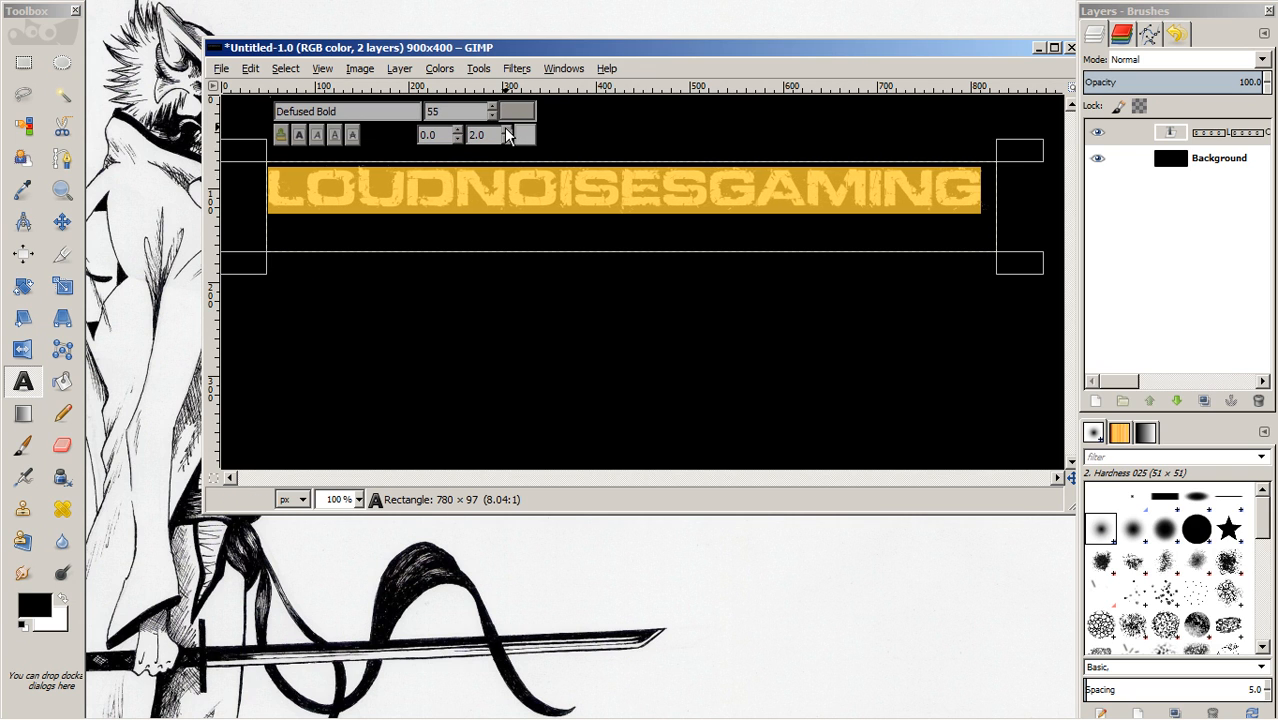
- Move the text down to the middle of the canvas and set its text box to Dynamic
left_click(62, 221)
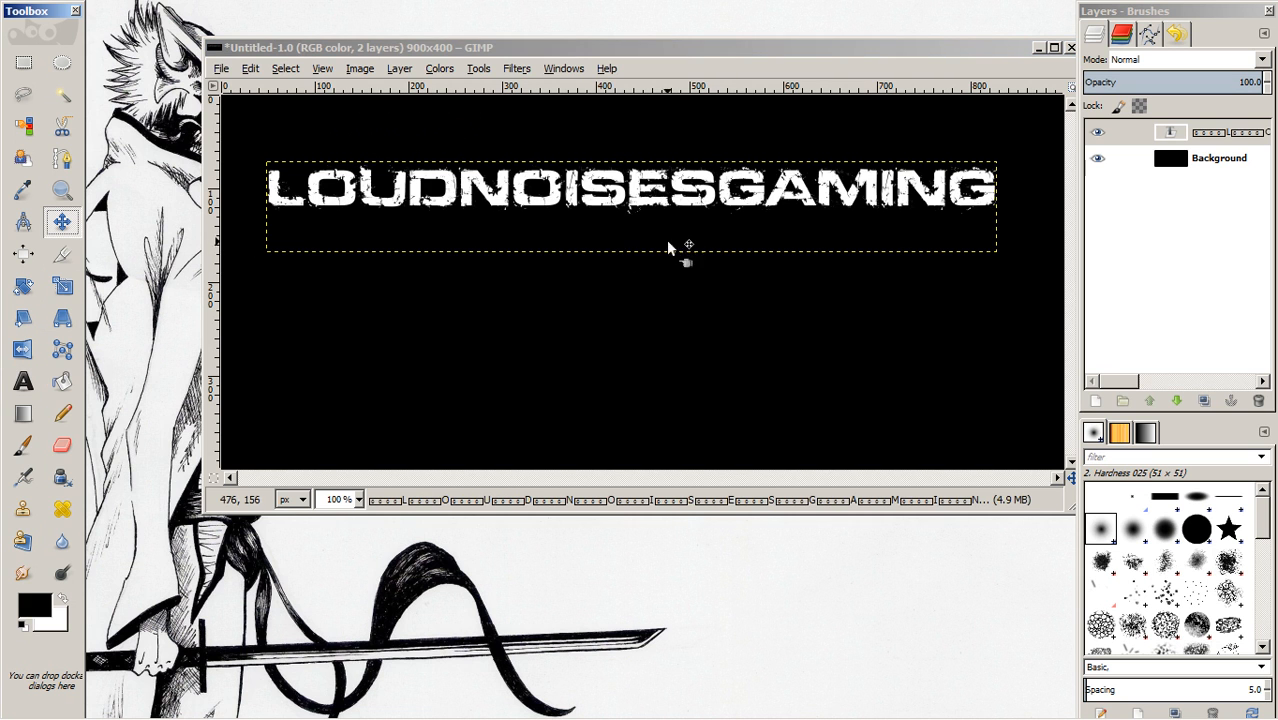
left_click_drag(600, 192, 605, 260)
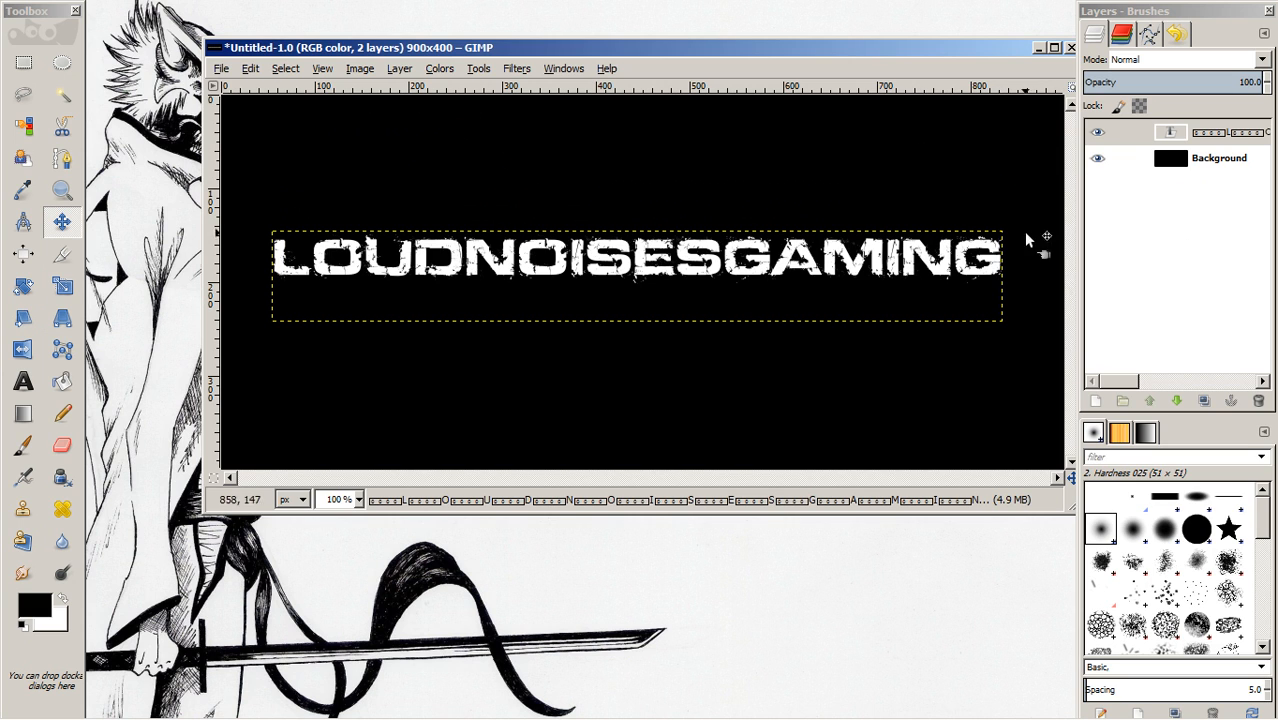
double_click(20, 384)
left_click_drag(188, 394, 184, 502)
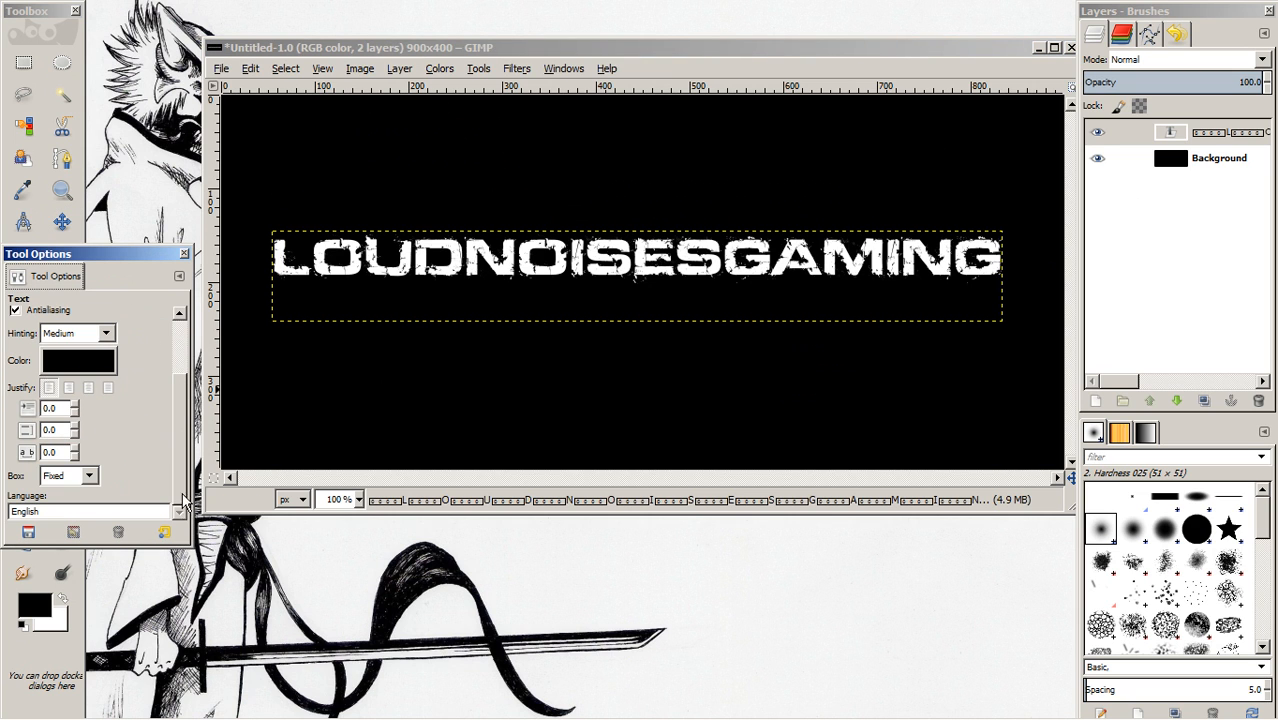
left_click(414, 262)
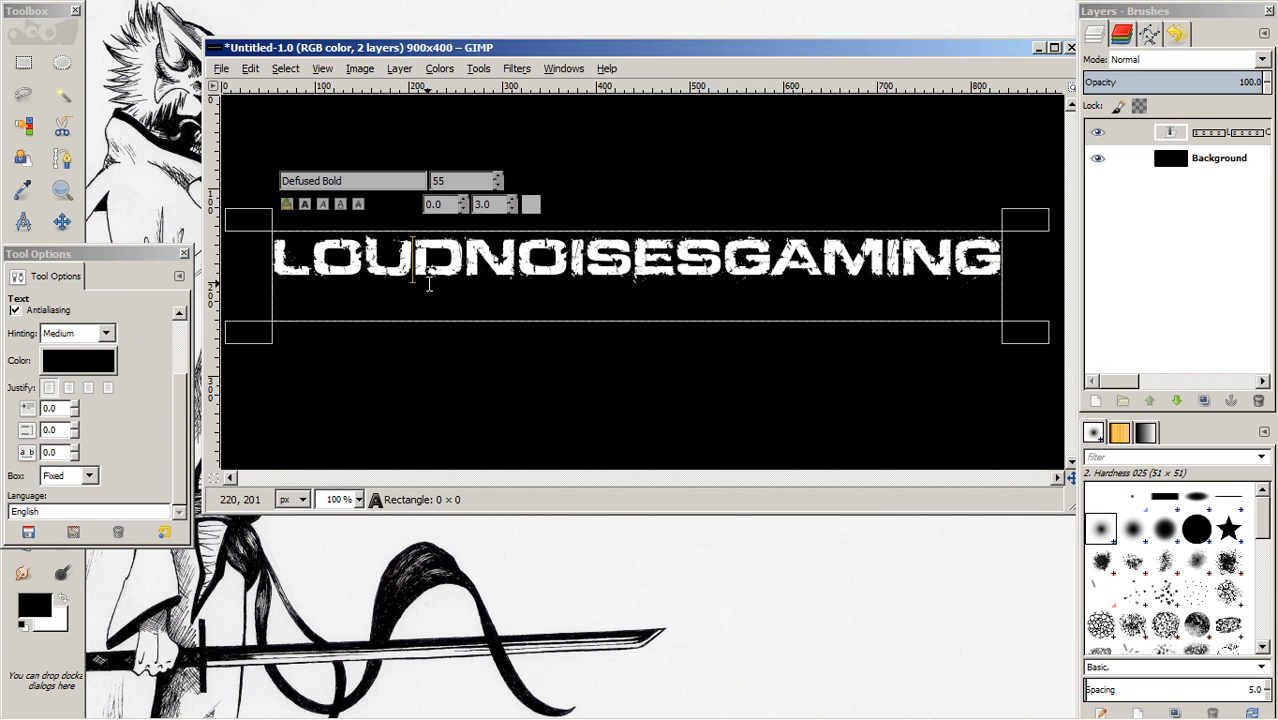
left_click(80, 476)
left_click(72, 496)
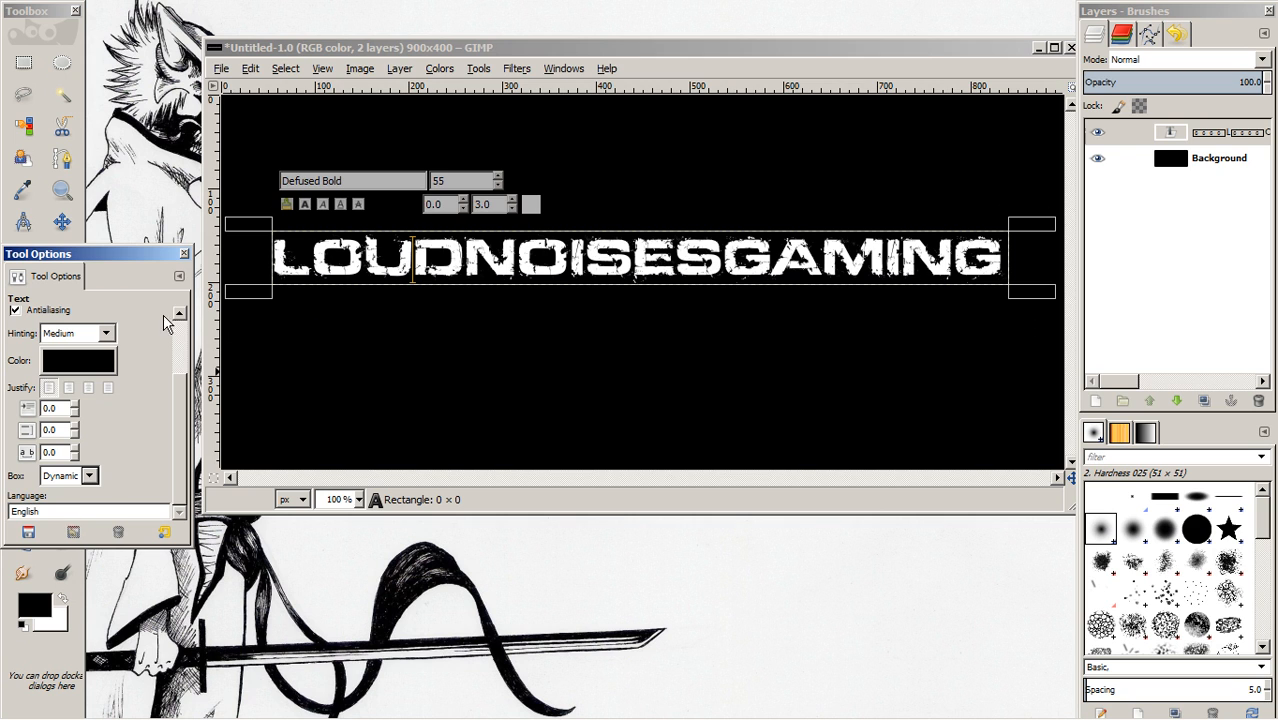
left_click(184, 254)
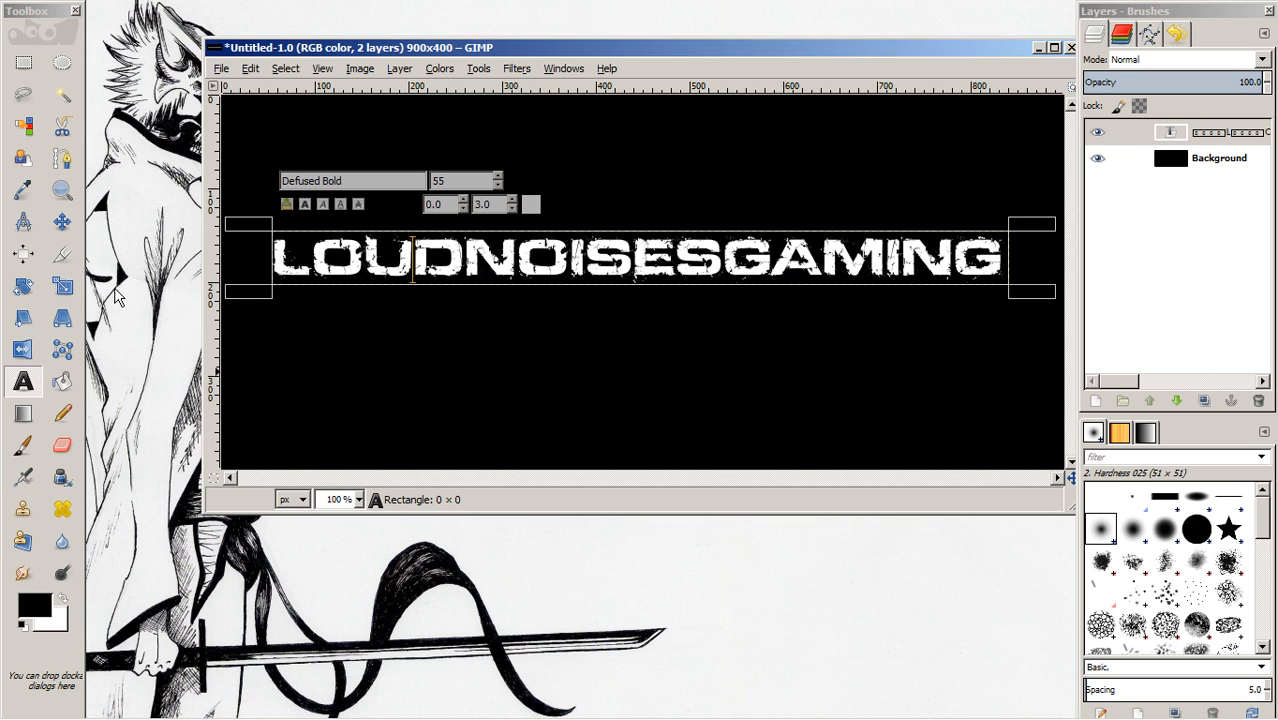
- Hide the text layer and create a selection from its alpha
left_click(62, 221)
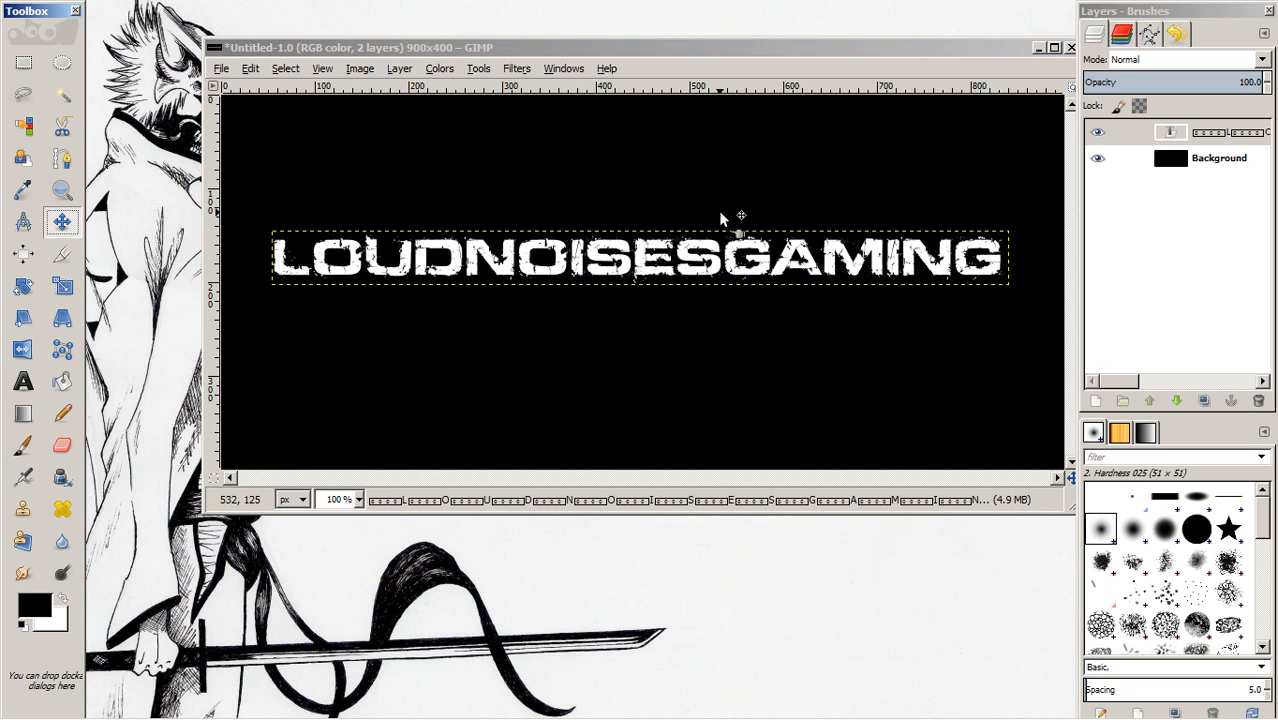
left_click(1097, 134)
right_click(1181, 143)
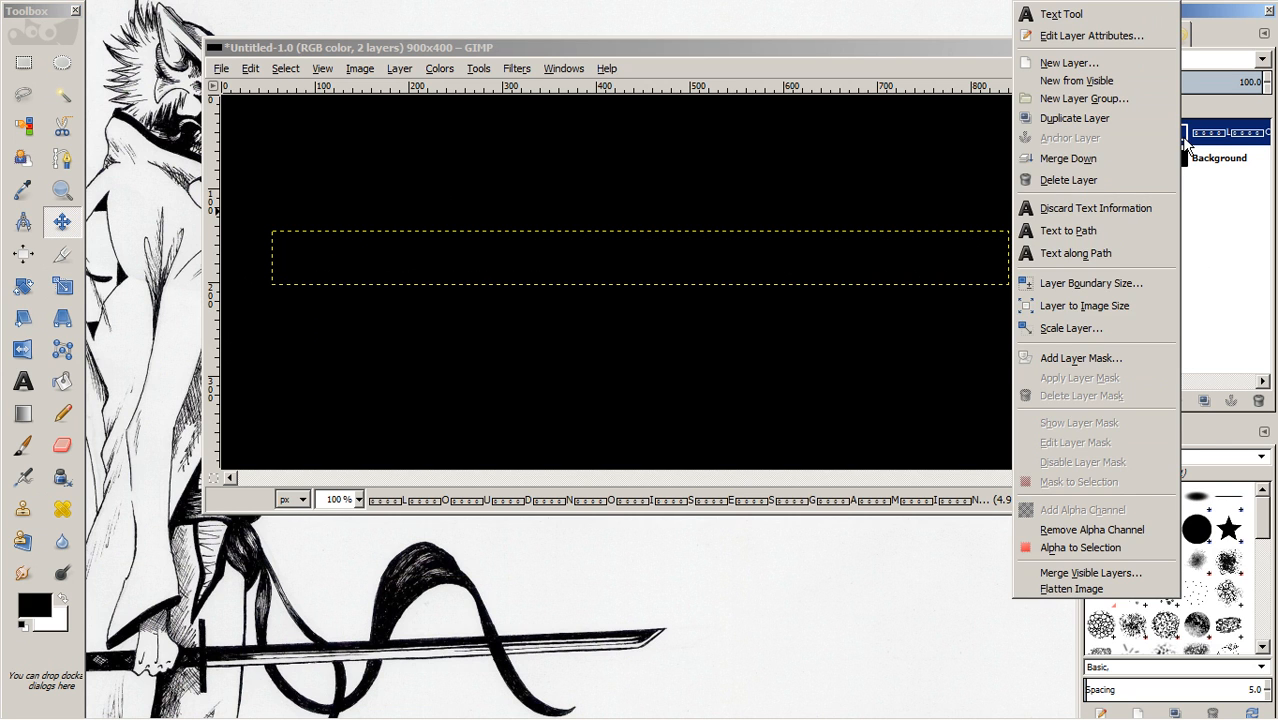
left_click(1071, 557)
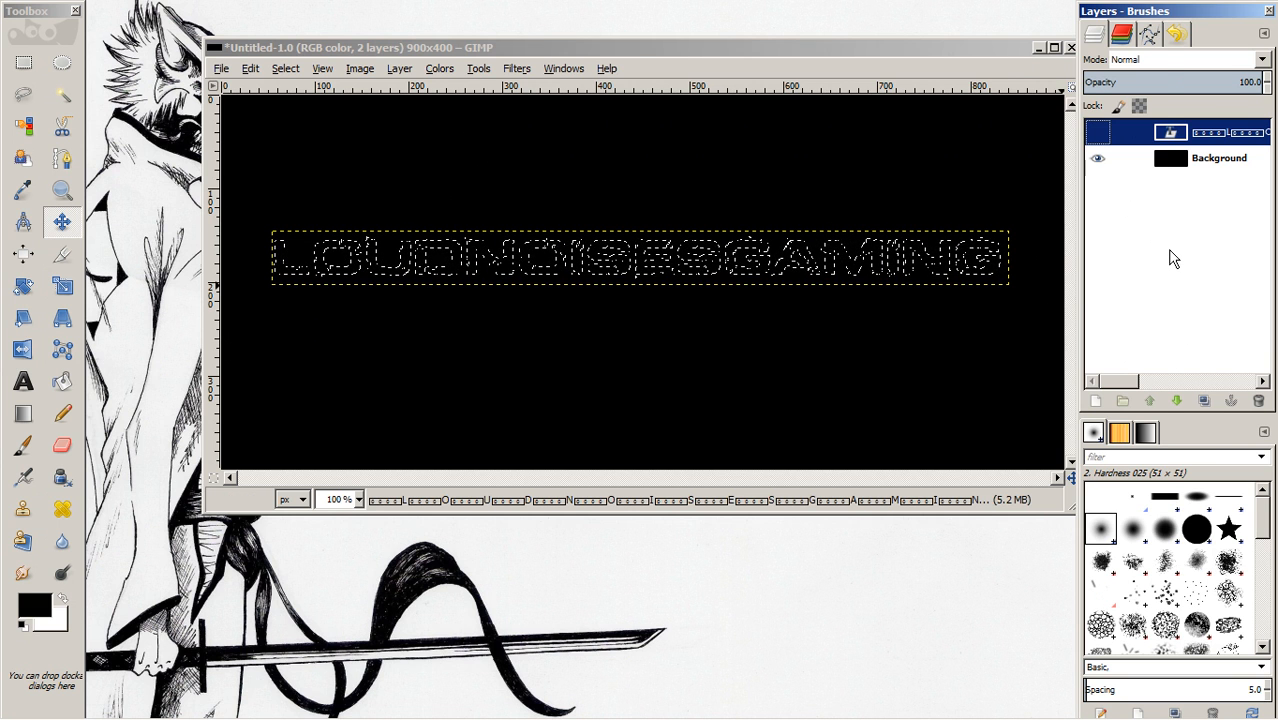
- Add a new 900 × 400 px transparent layer named "max particle" above the text layer
right_click(1165, 134)
left_click(1083, 60)
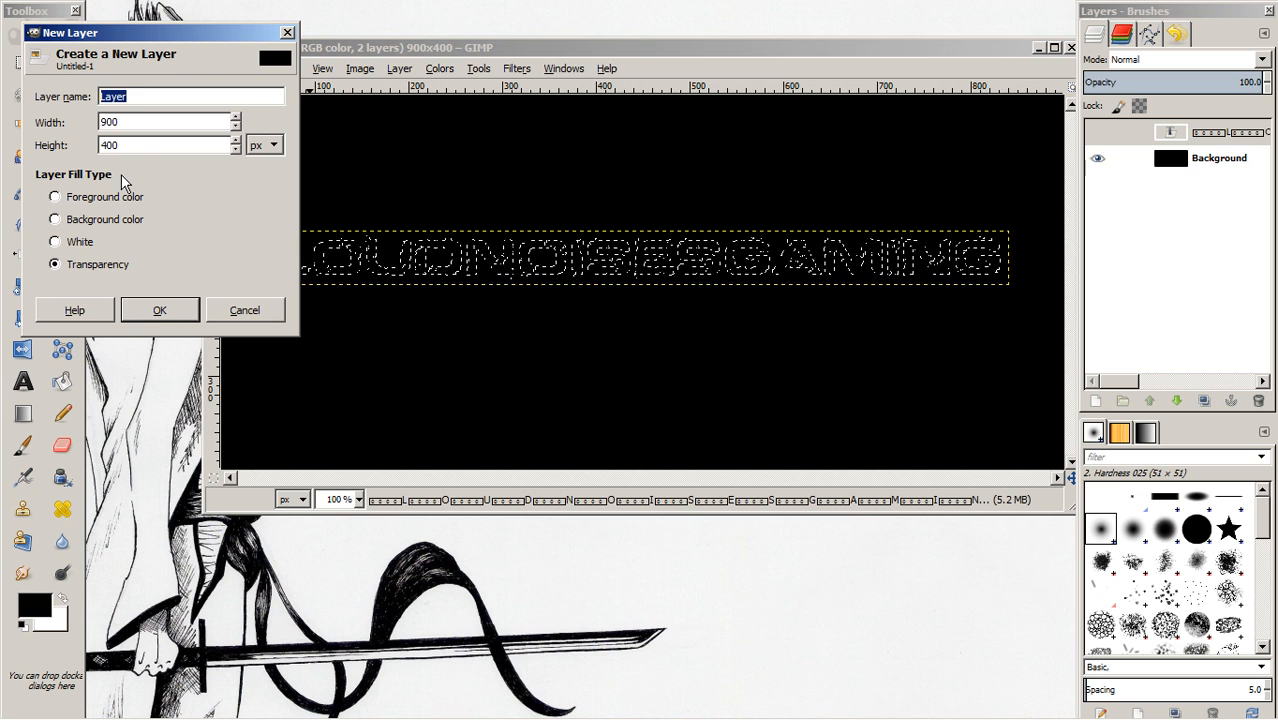
type("max par")
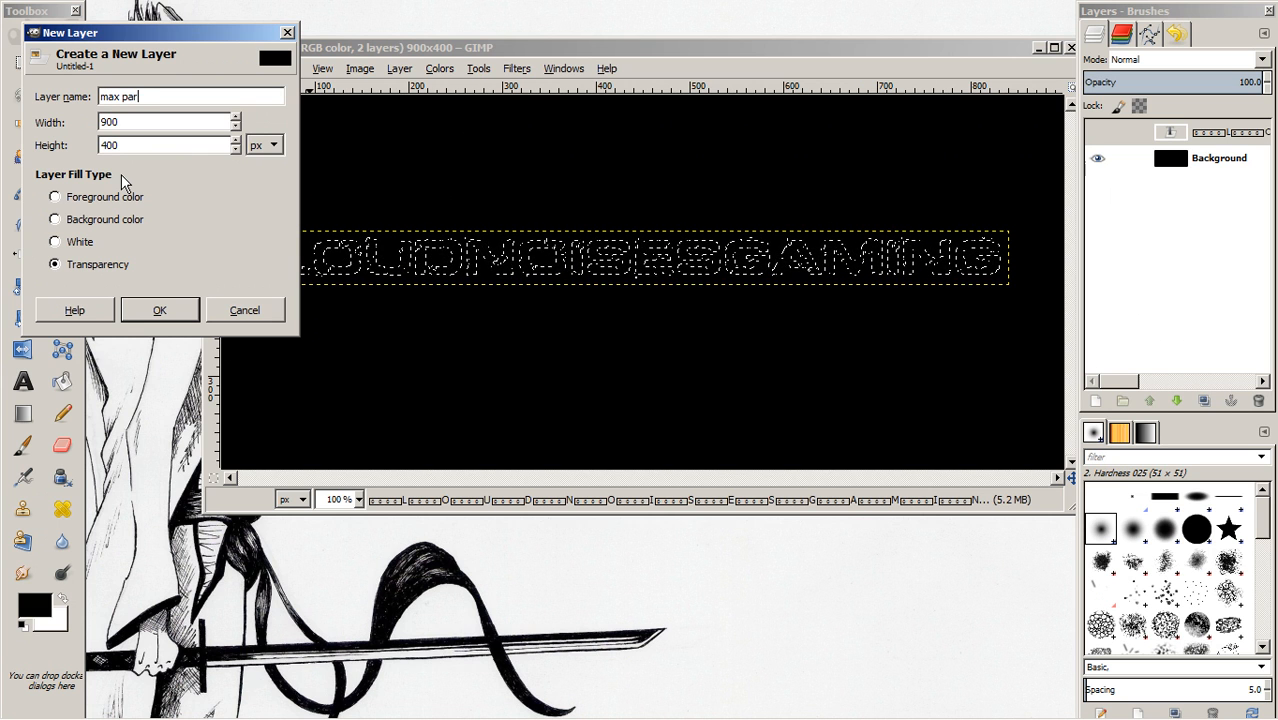
type("tcle")
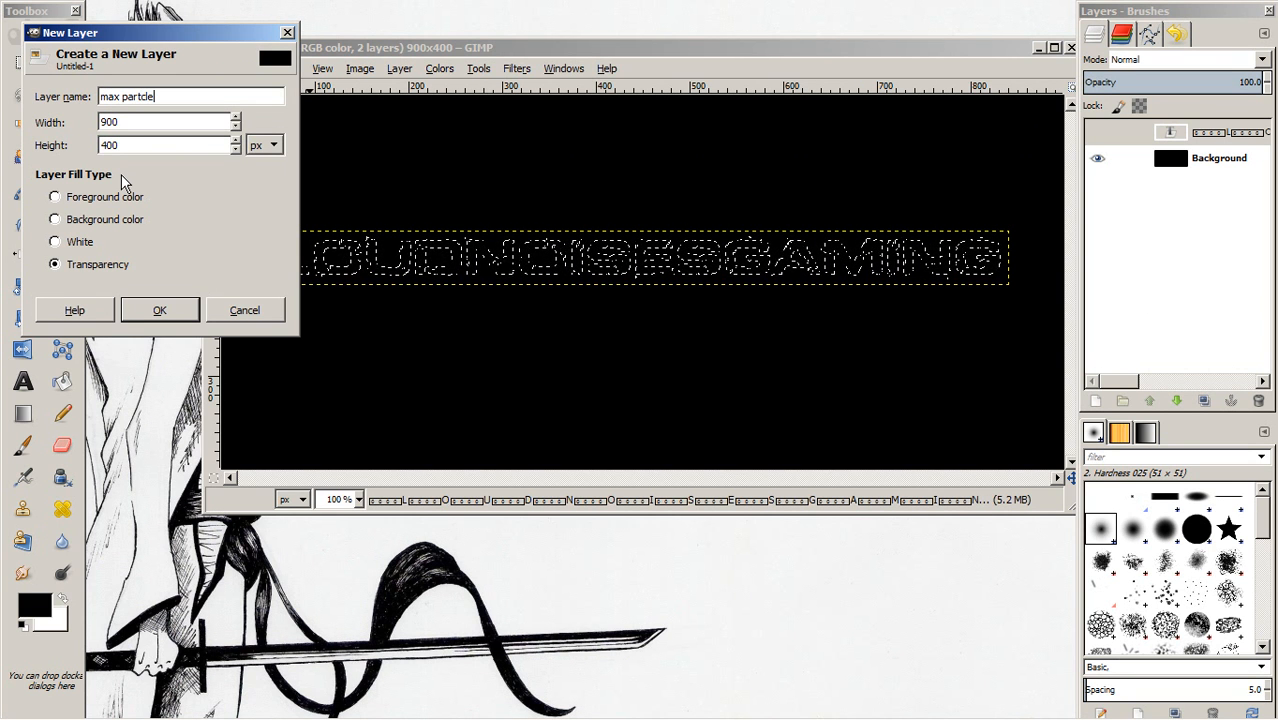
key("Left")
key("Left")
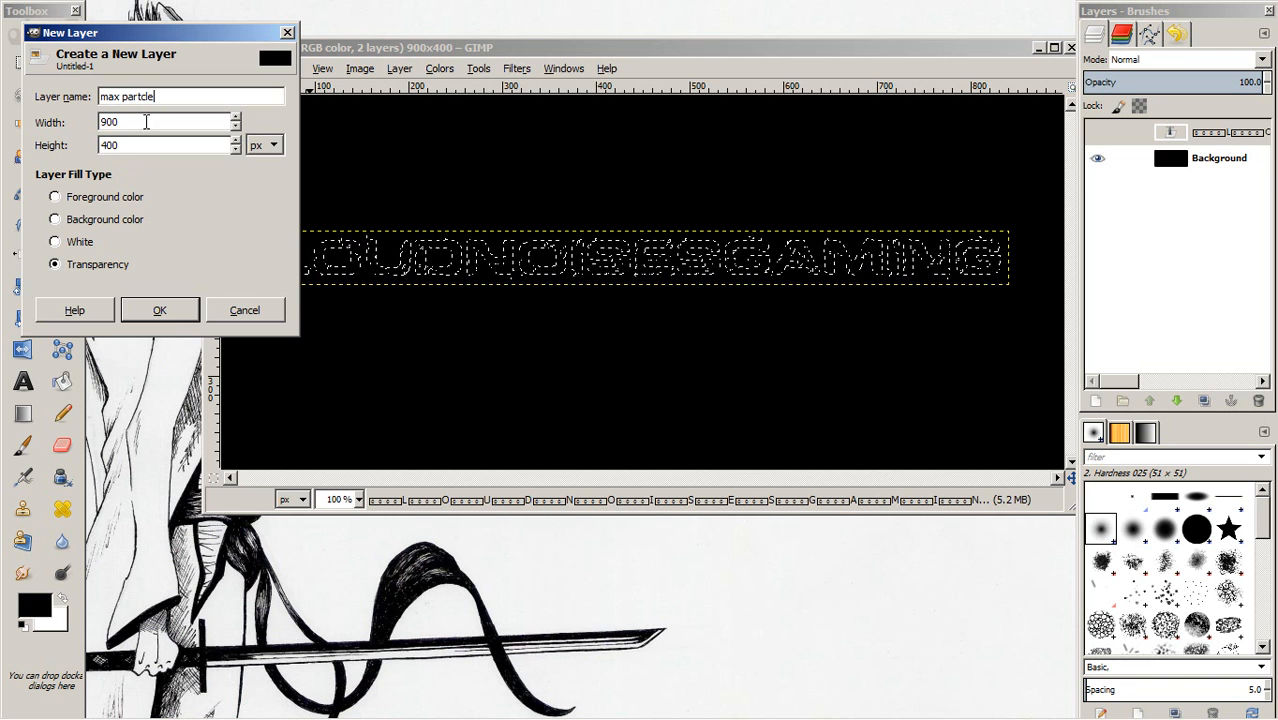
key("BackSpace")
type("ic")
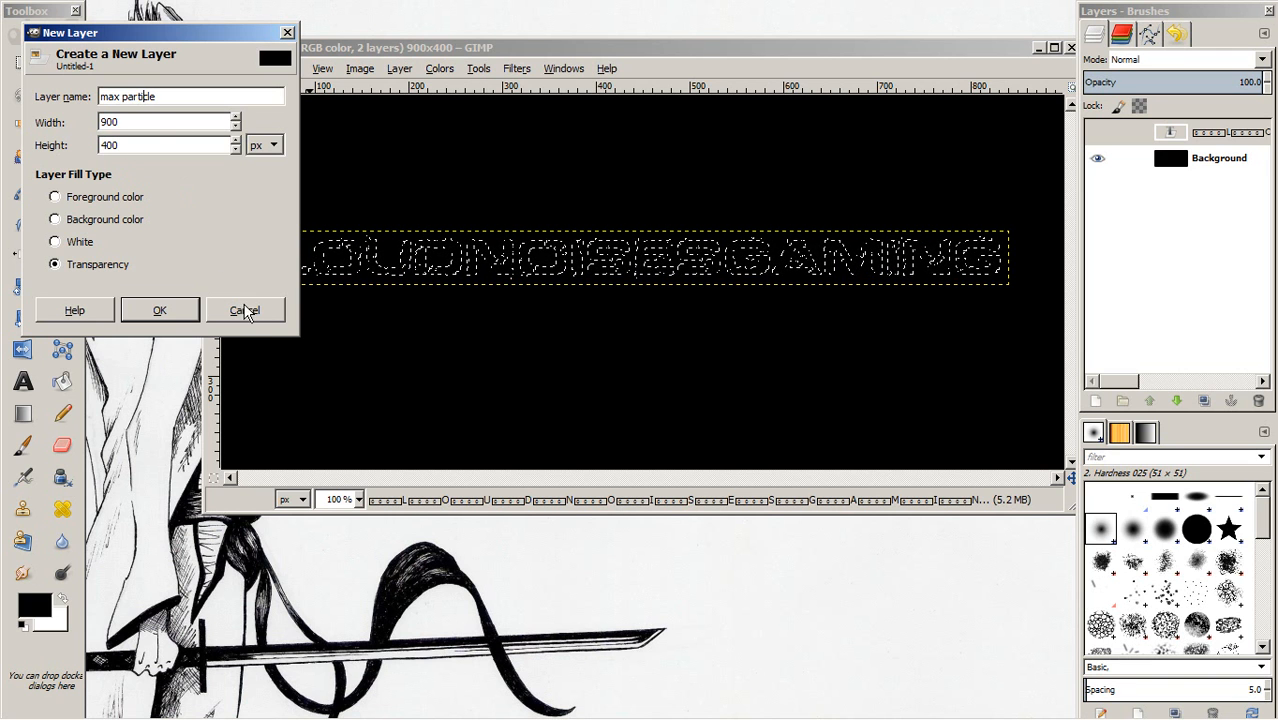
left_click(180, 311)
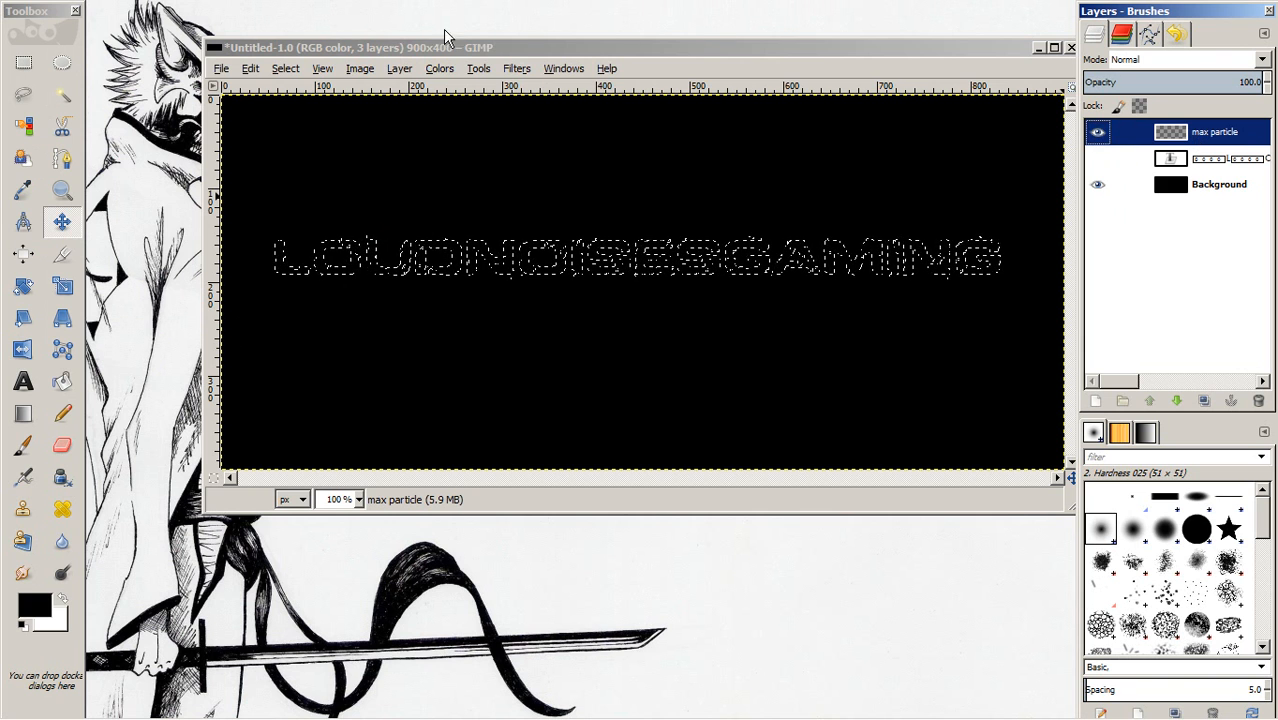
- Start distorting the text selection, entering threshold 1, spread 0, granularity 1 and smooth 1
left_click(287, 69)
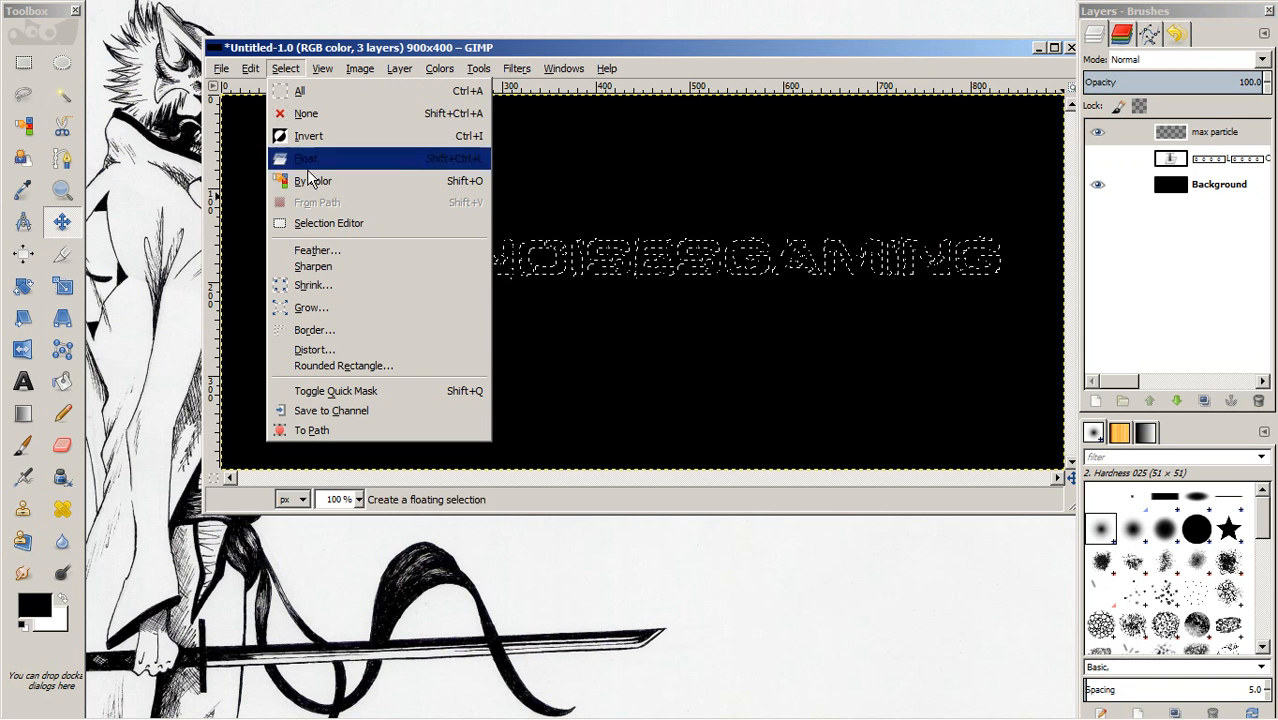
left_click(331, 354)
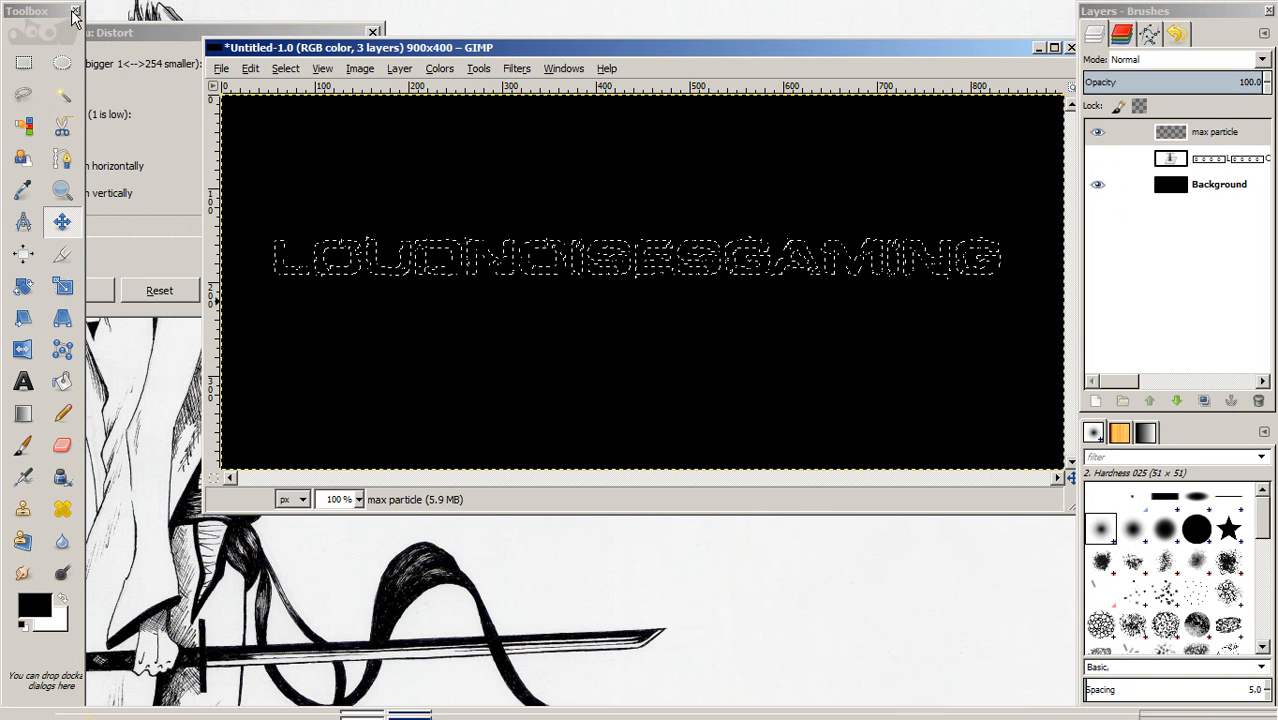
left_click_drag(122, 36, 251, 44)
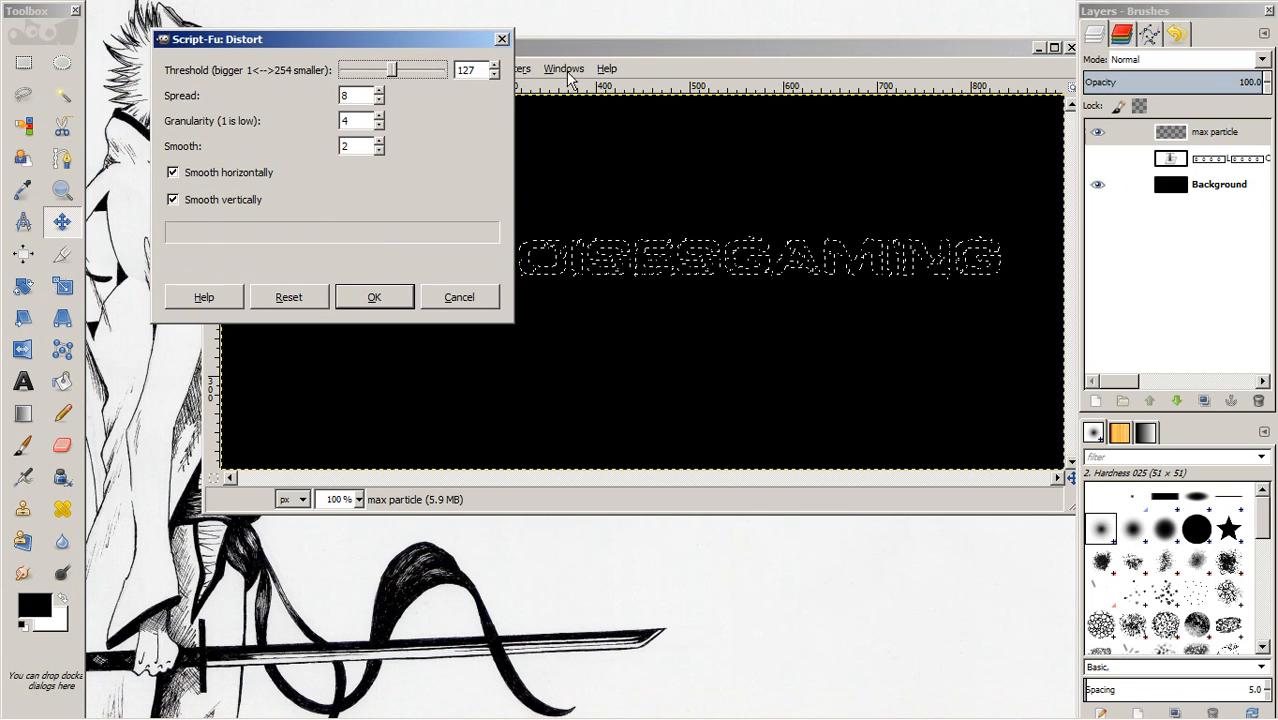
left_click(482, 70)
key("BackSpace")
key("BackSpace")
key("BackSpace")
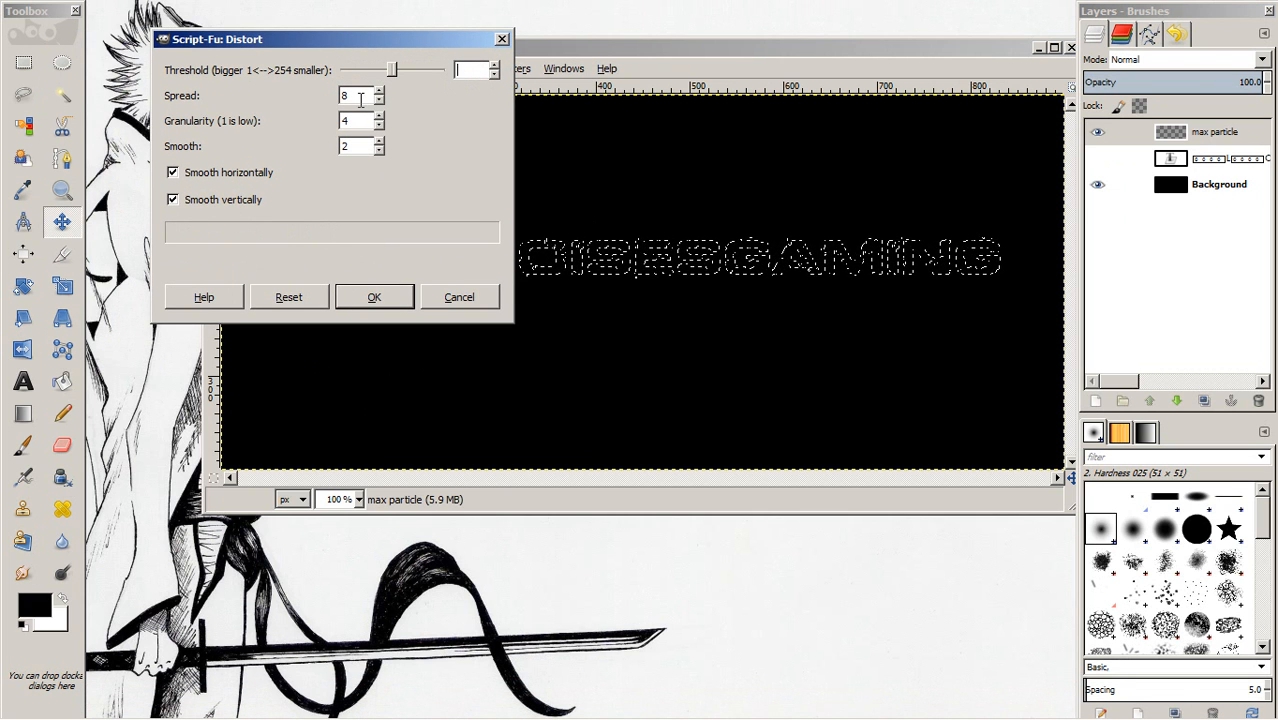
type("1")
key("Tab")
type("0")
key("Tab")
type("1")
key("Tab")
type("1")
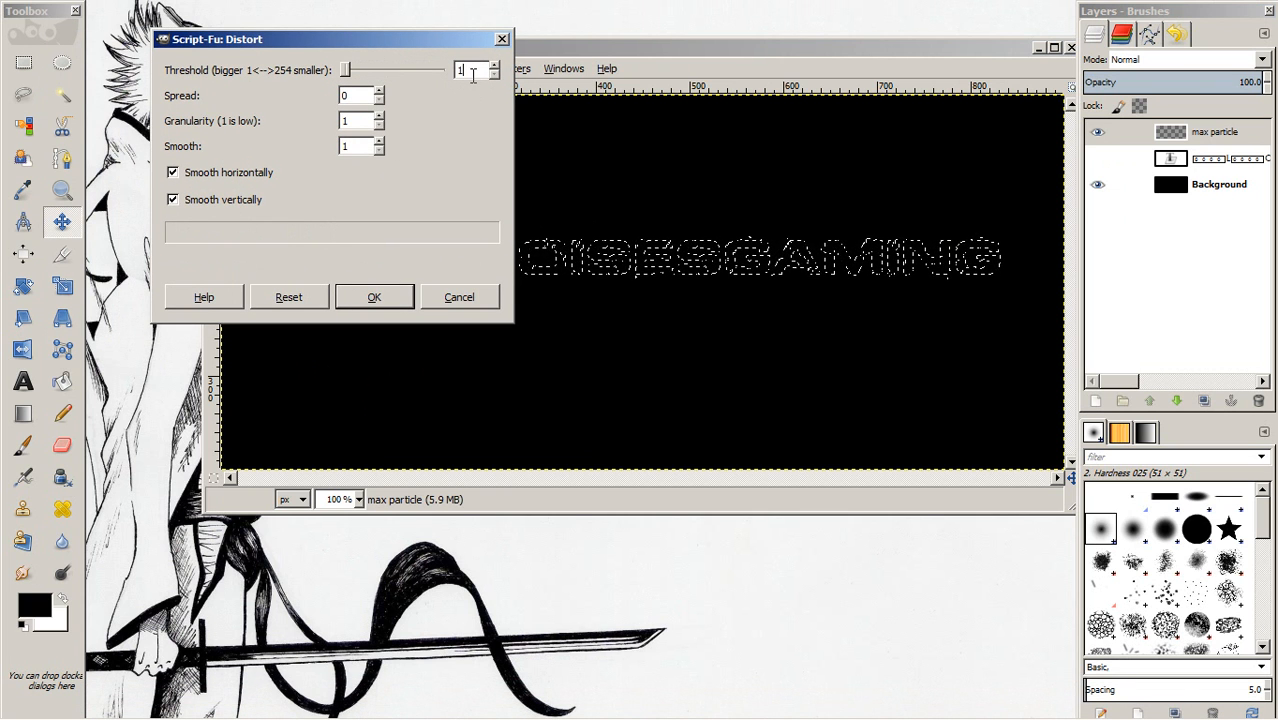
- Change the distortion's threshold to 100 and spread to 150, and apply it to the text selection
key("BackSpace")
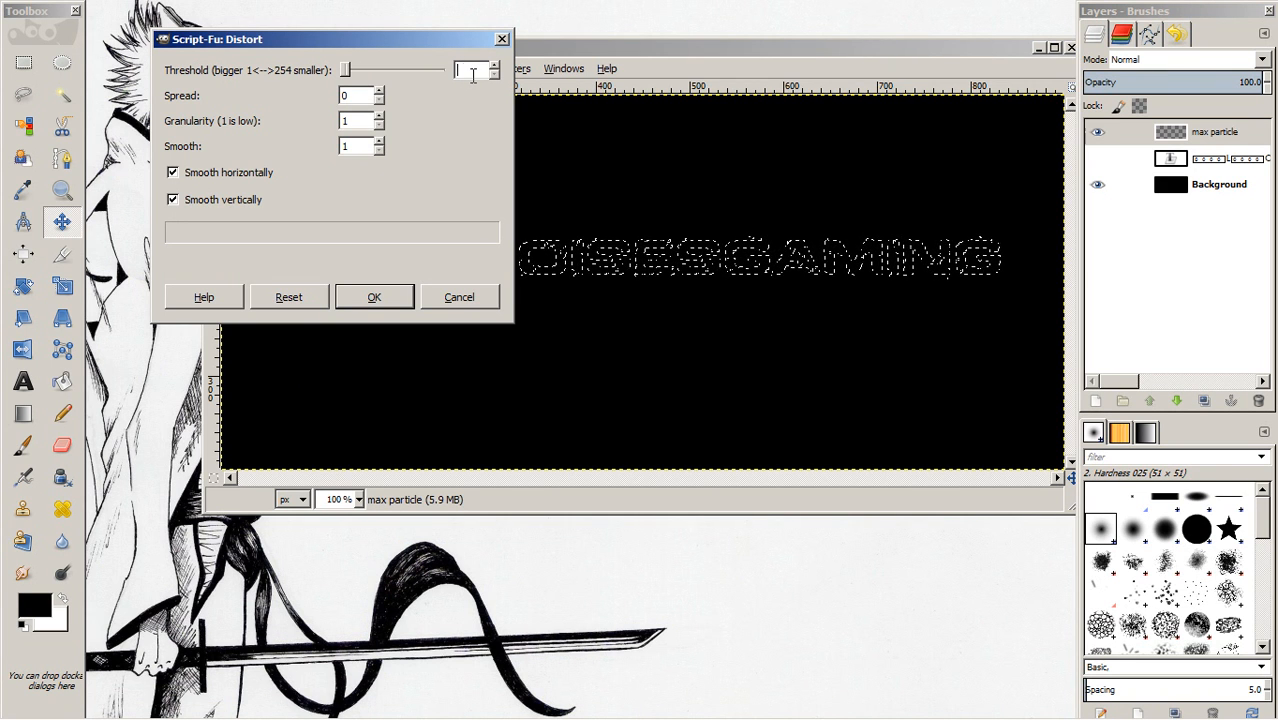
type("100")
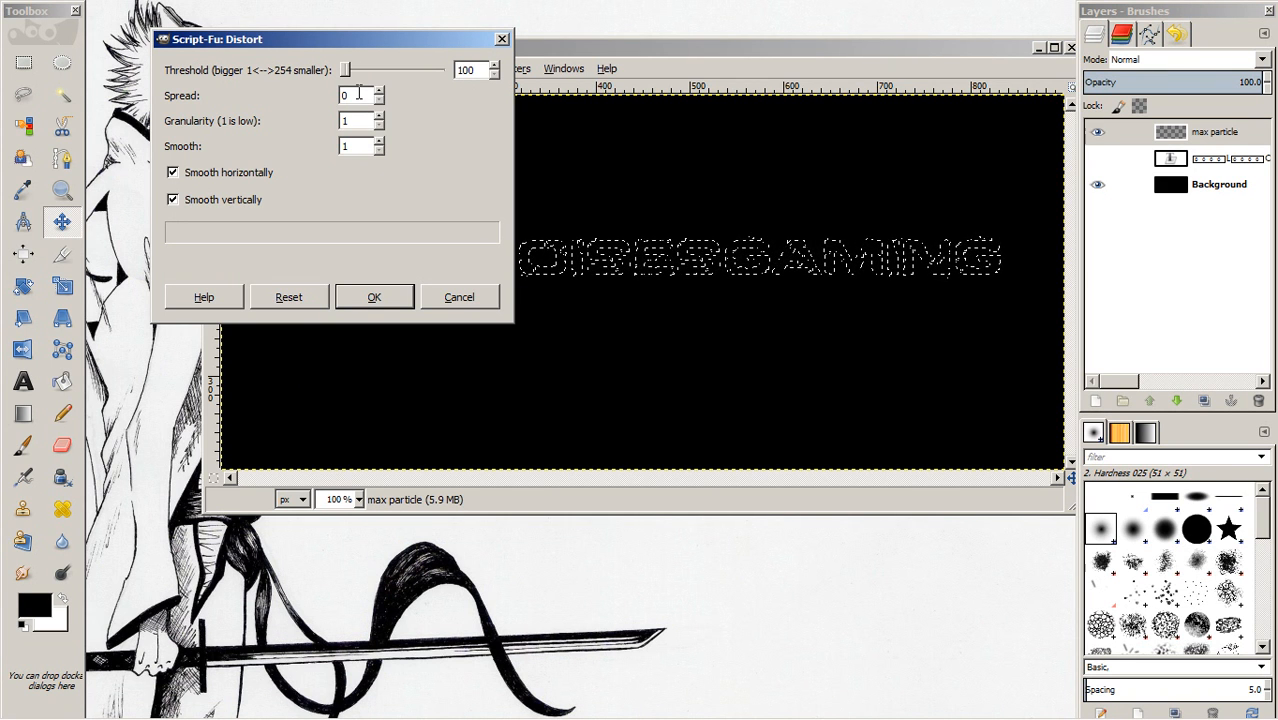
double_click(359, 93)
type("15")
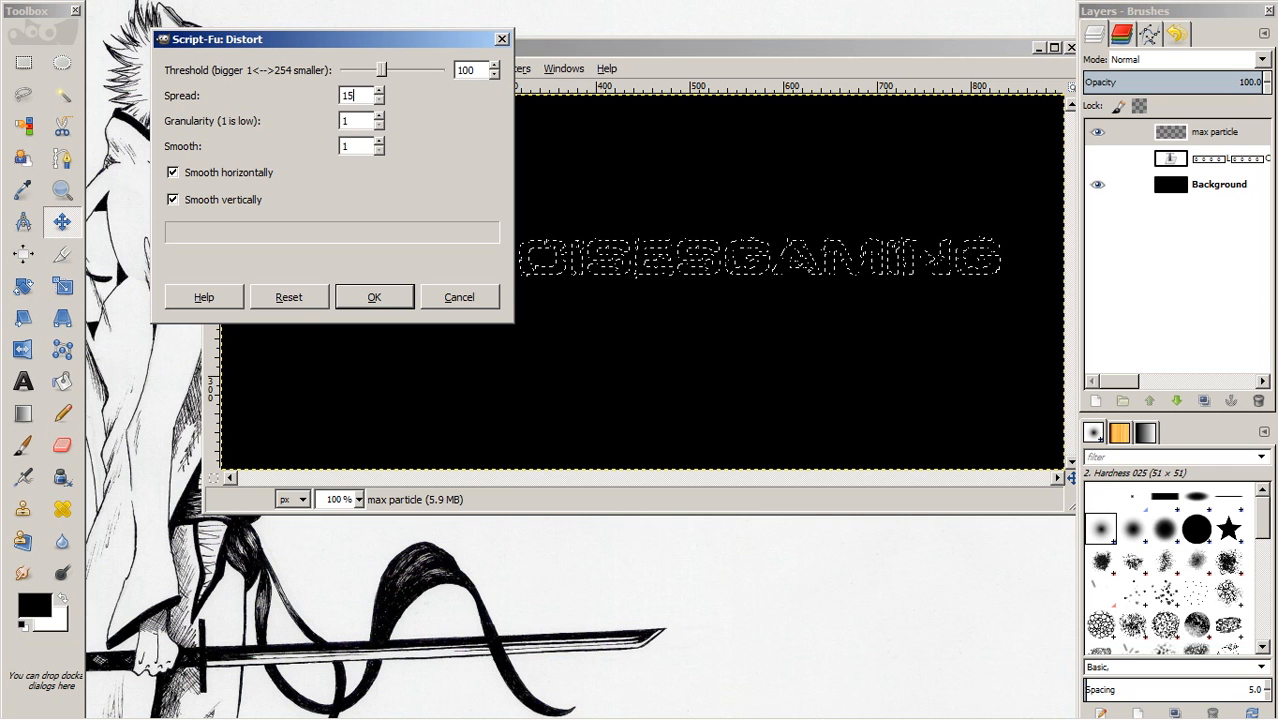
type("0")
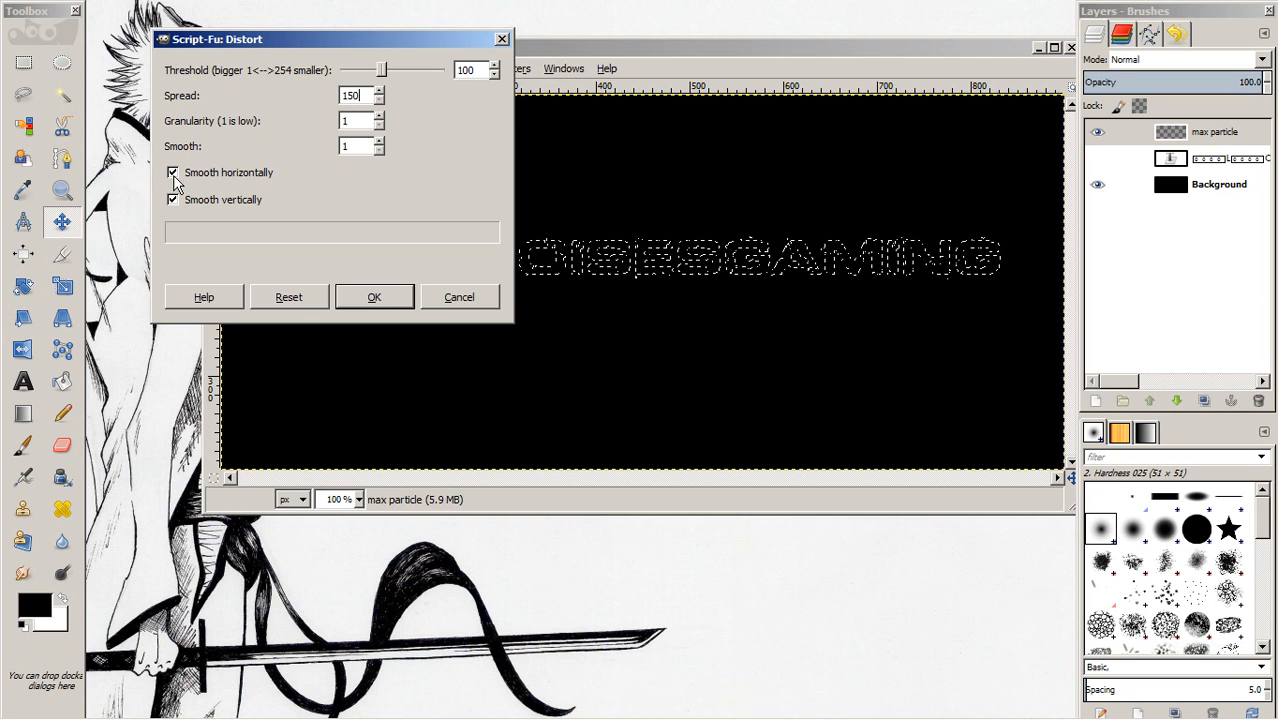
left_click(371, 294)
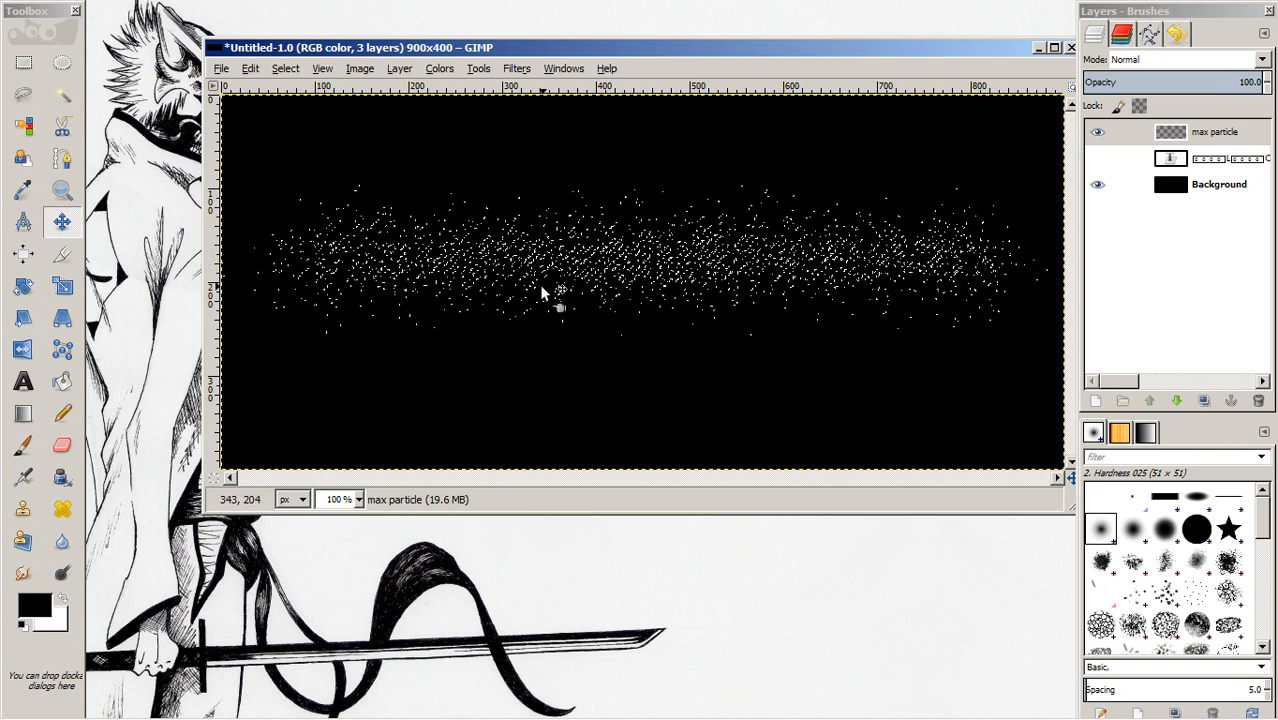
- Fill the distorted selection on the "max particle" layer with the white background color and deselect everything
left_click(250, 68)
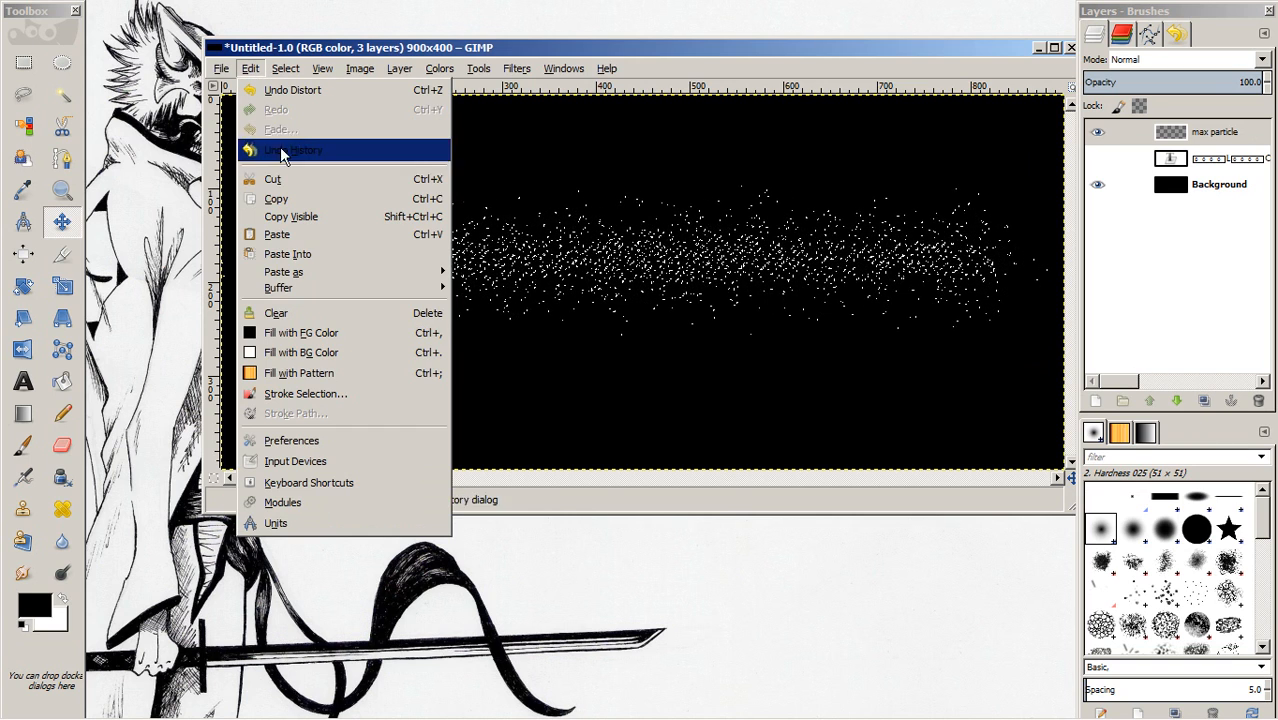
left_click(325, 353)
right_click(550, 384)
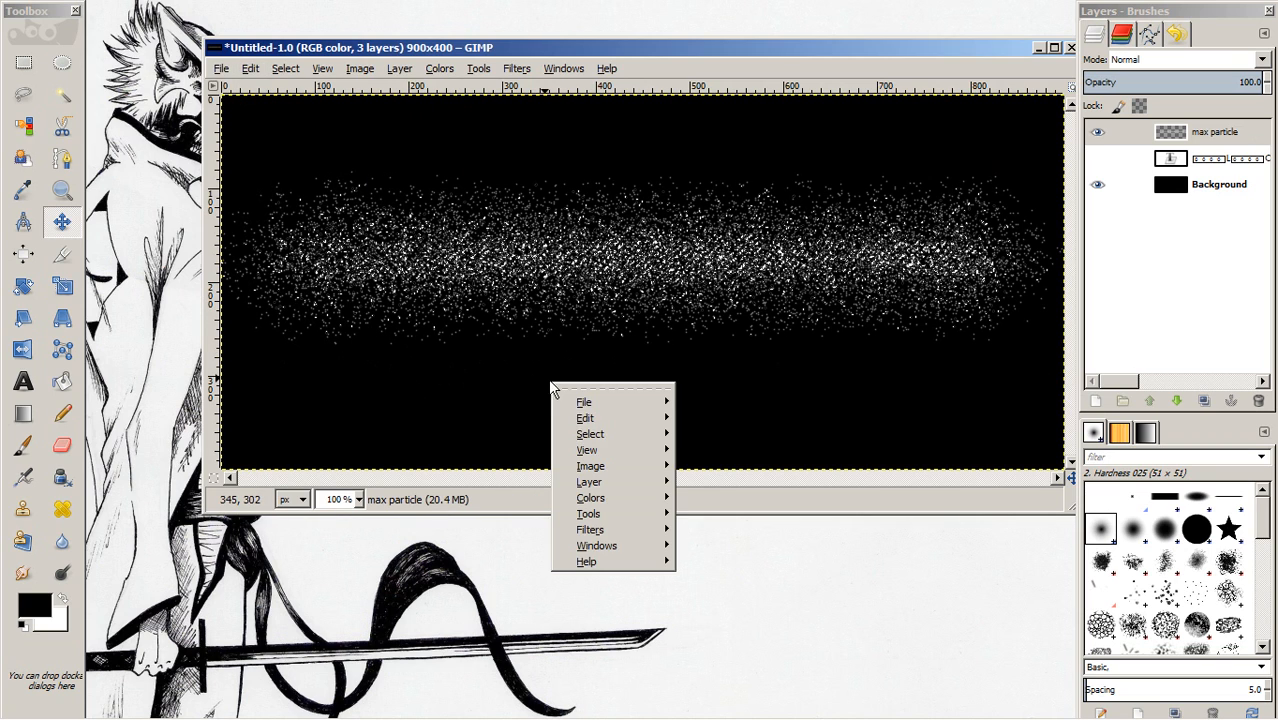
mouse_move(606, 435)
left_click(750, 401)
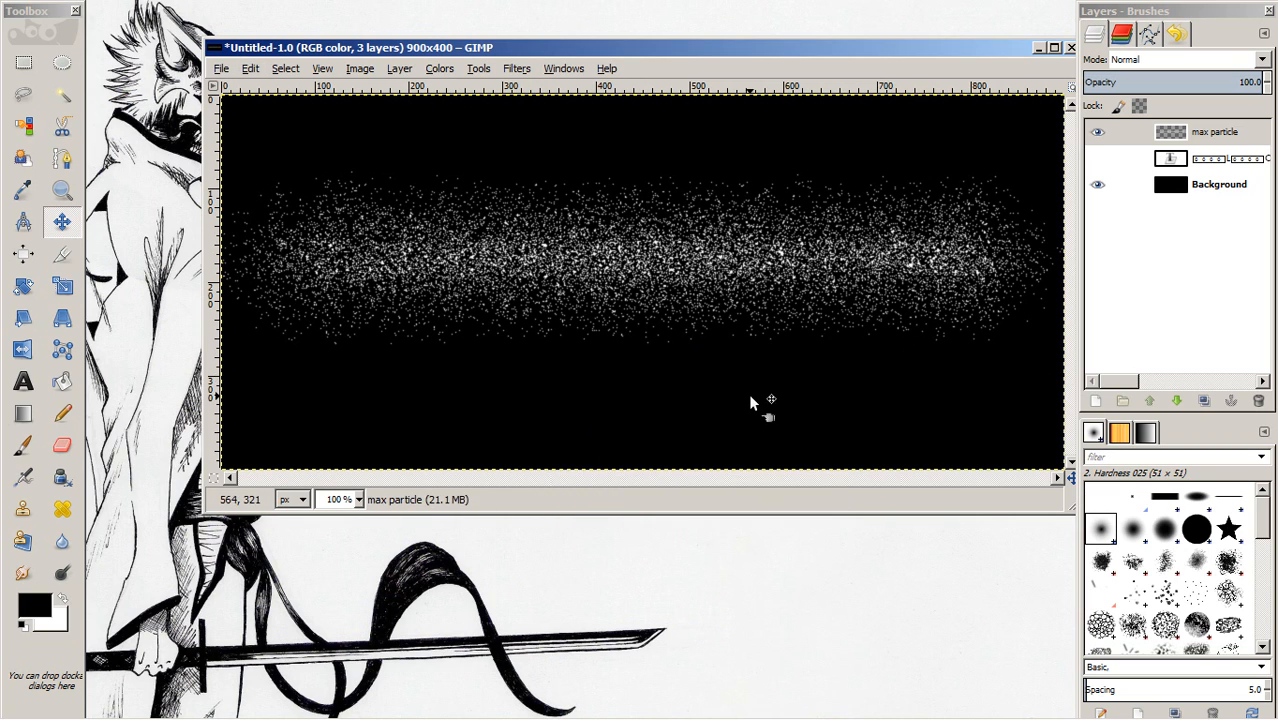
- Create a selection from the text layer's alpha and add a transparent 900 × 400 px layer named "low particle" above it
right_click(1213, 170)
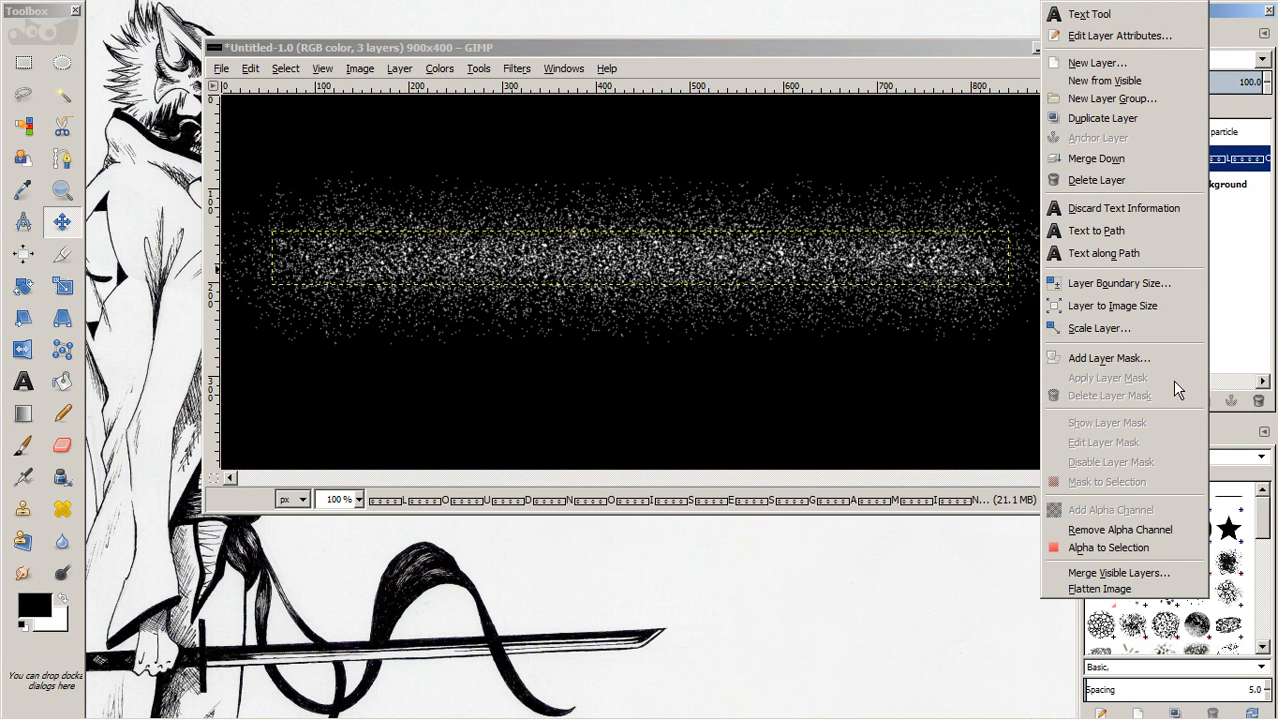
left_click(1111, 551)
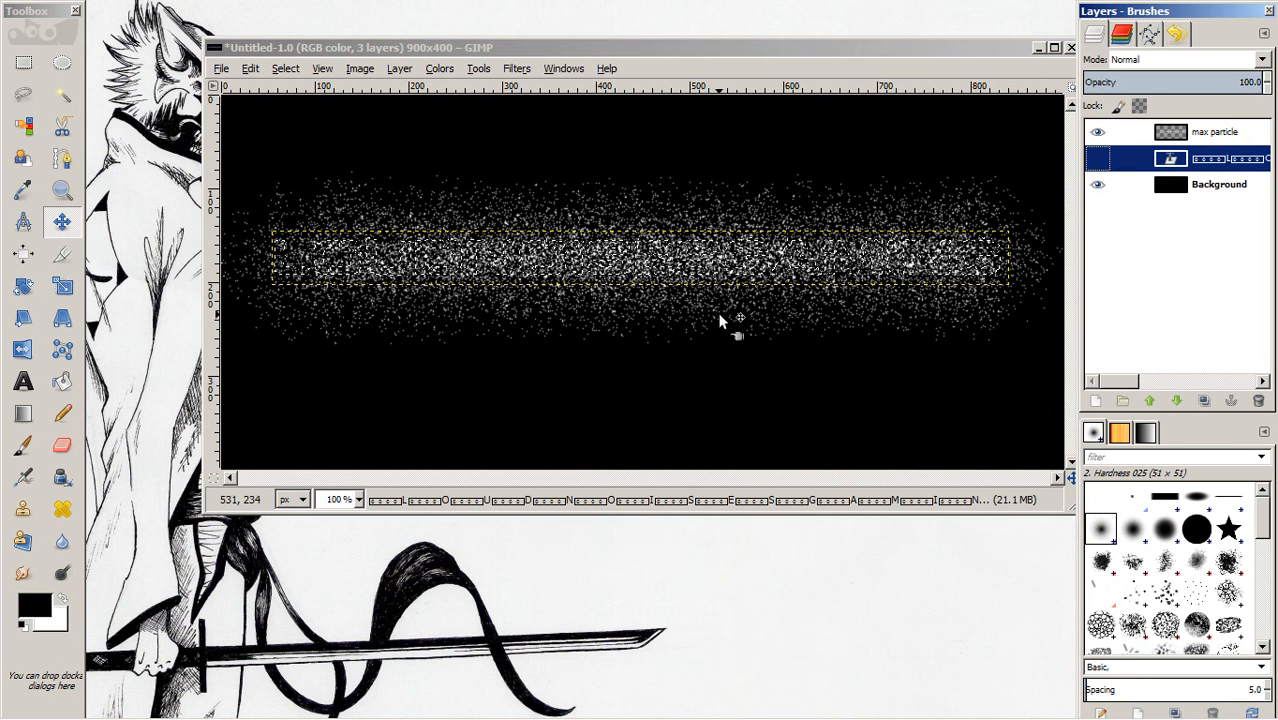
right_click(1148, 220)
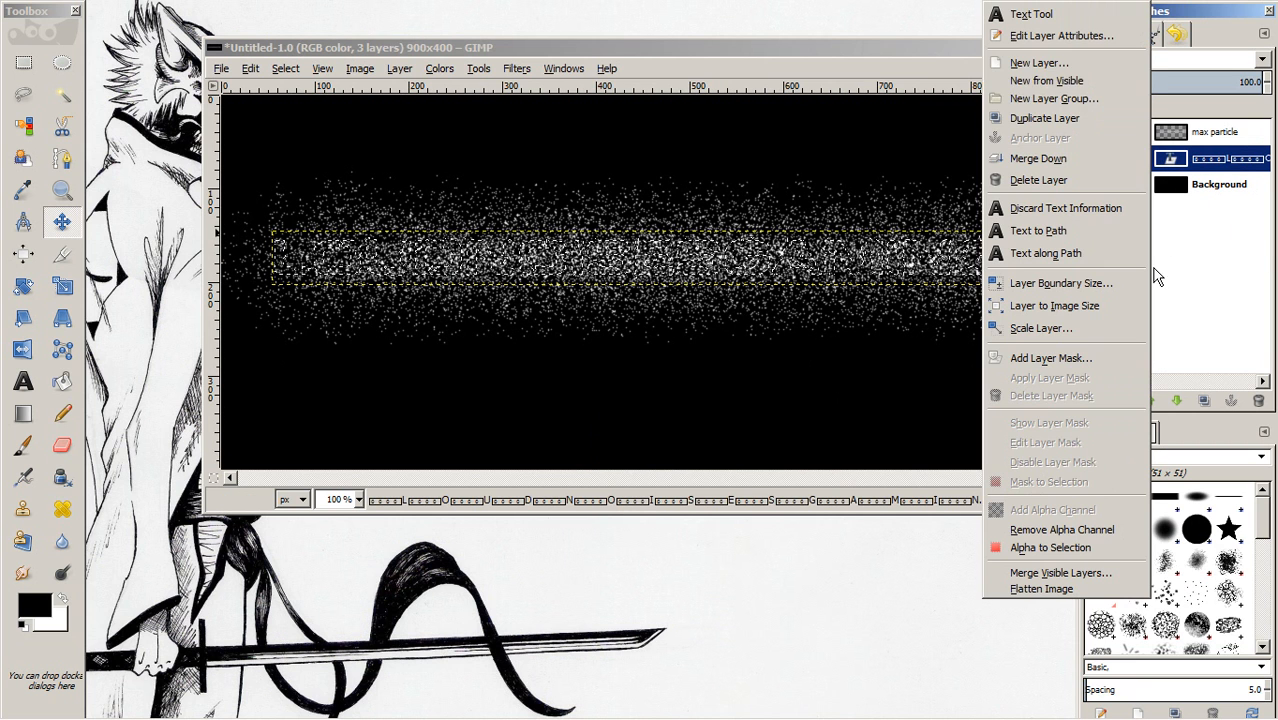
left_click(1060, 65)
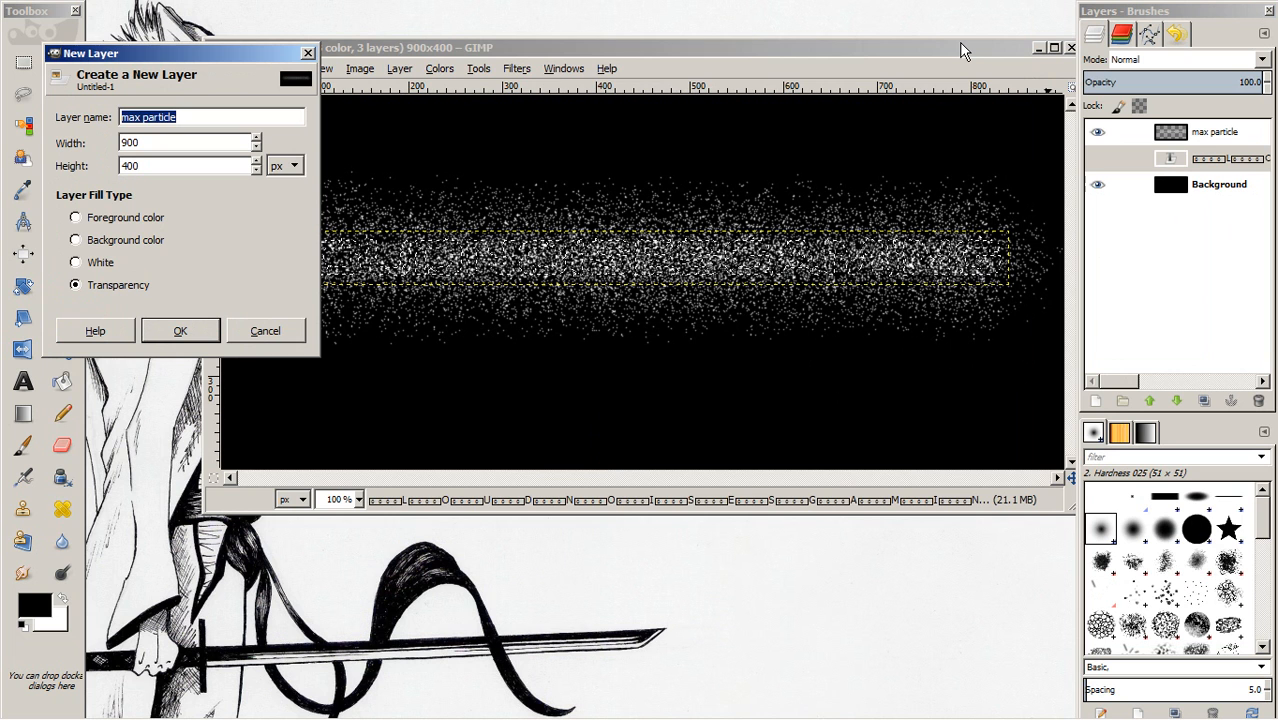
key("BackSpace")
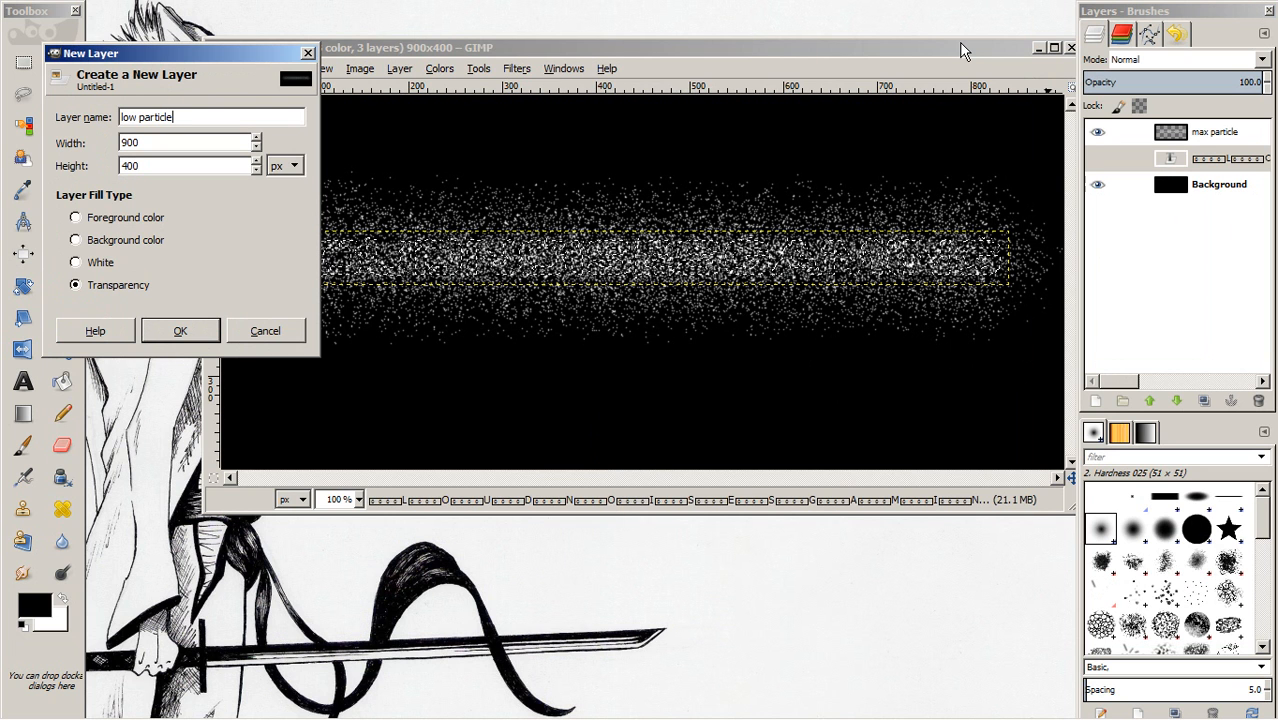
key("Return")
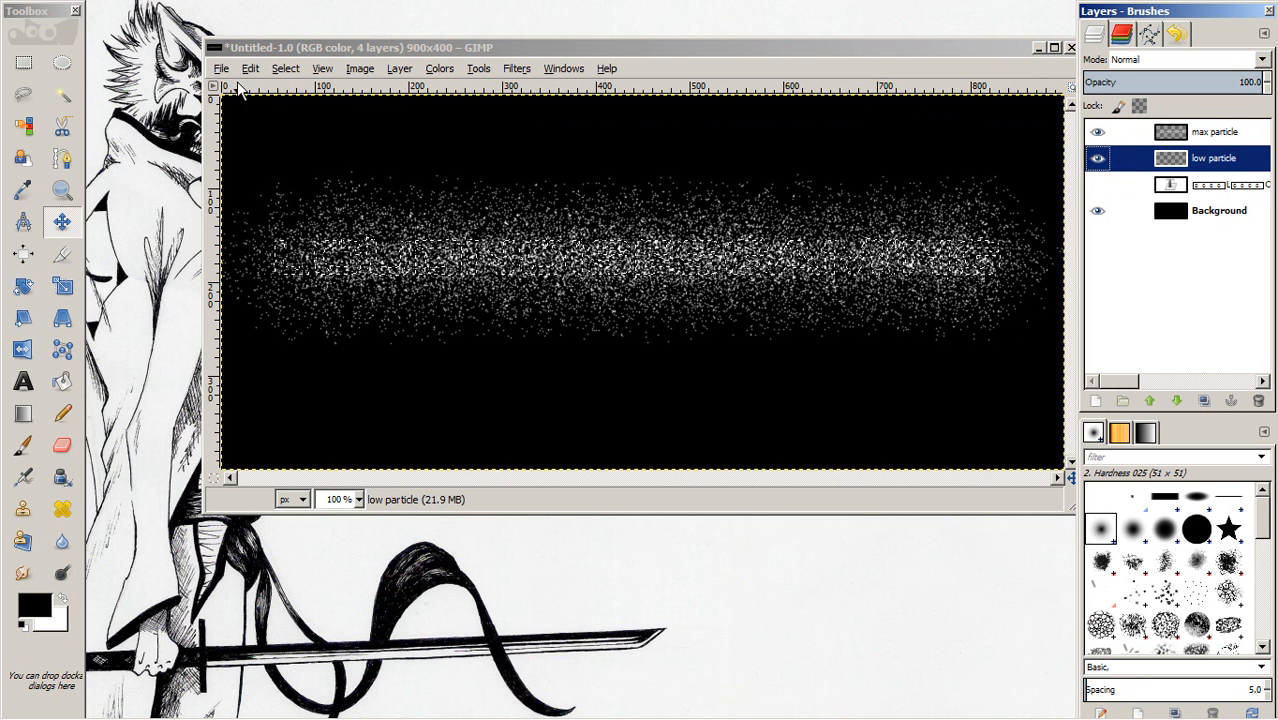
- Distort the text selection for the "low particle" layer with threshold 120 and spread 90
left_click(283, 69)
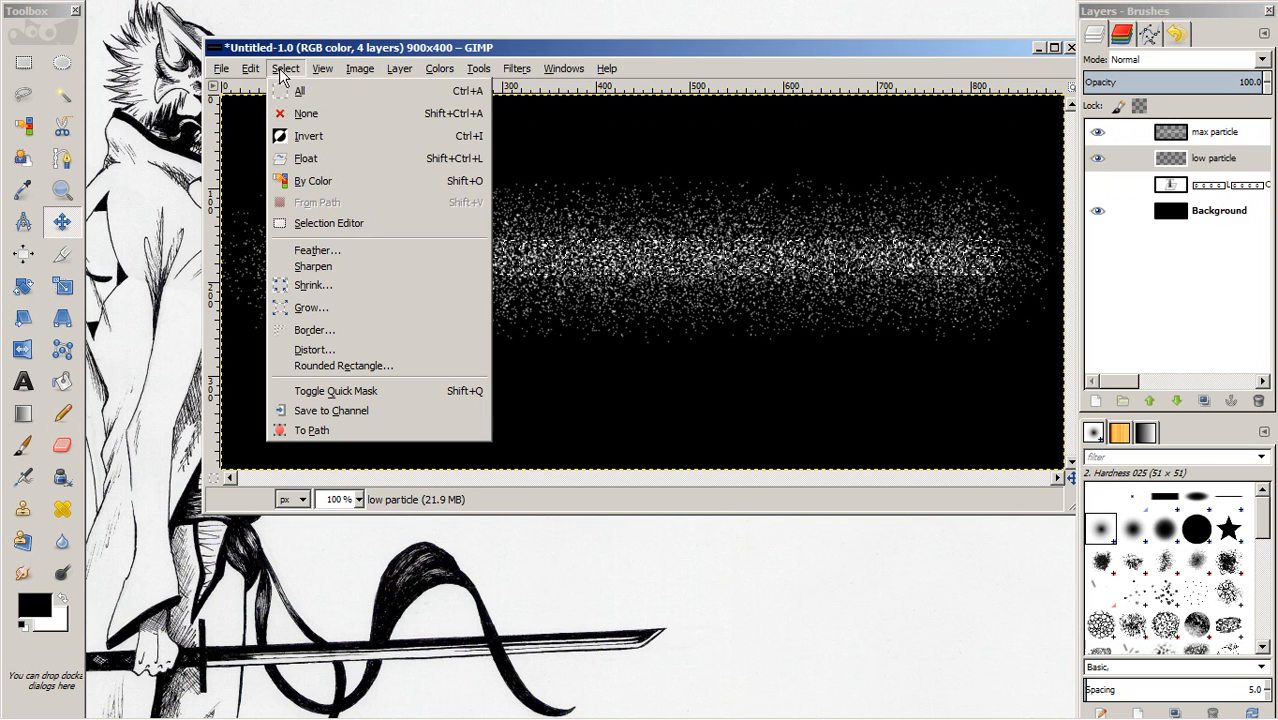
left_click(329, 349)
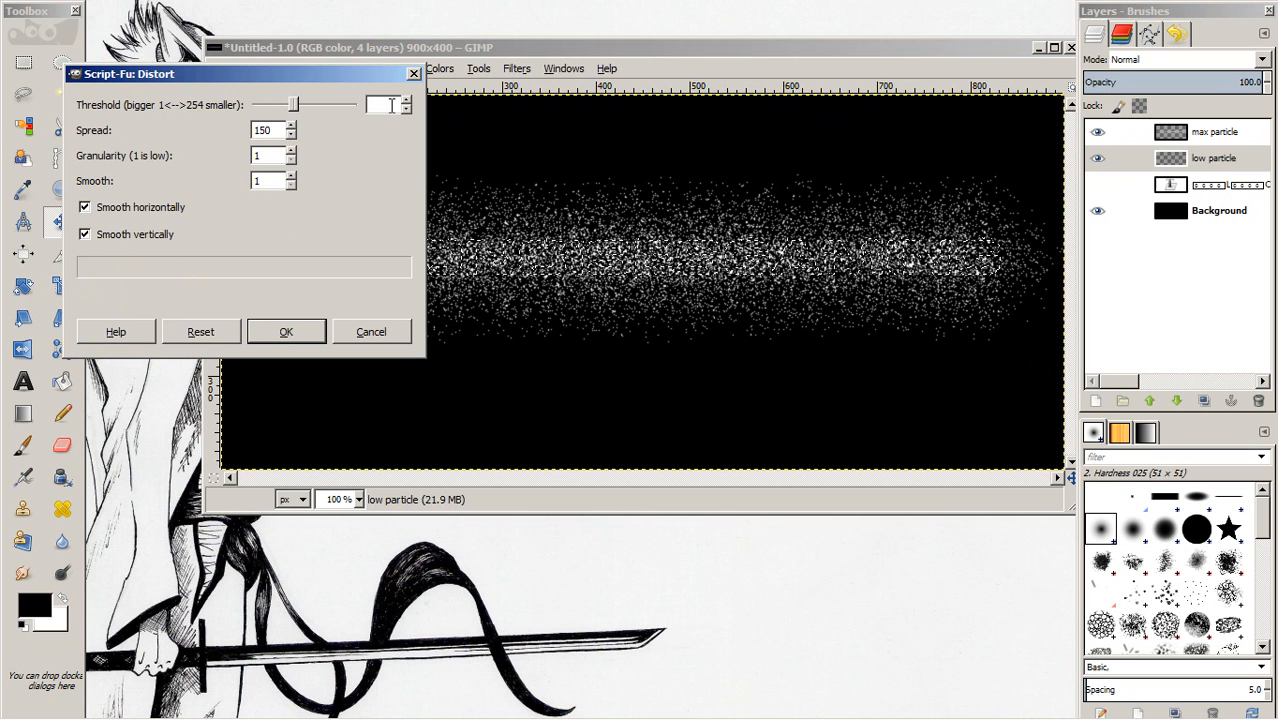
type("120")
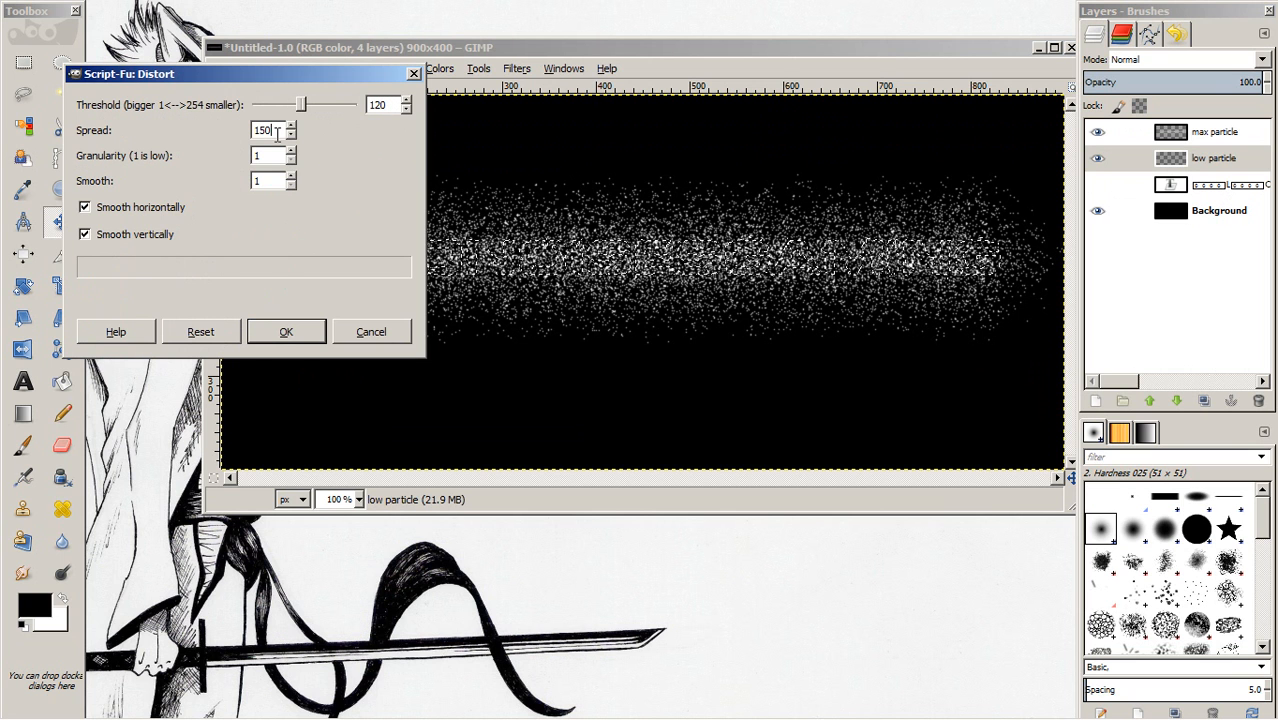
key("BackSpace")
key("BackSpace")
key("BackSpace")
type("9")
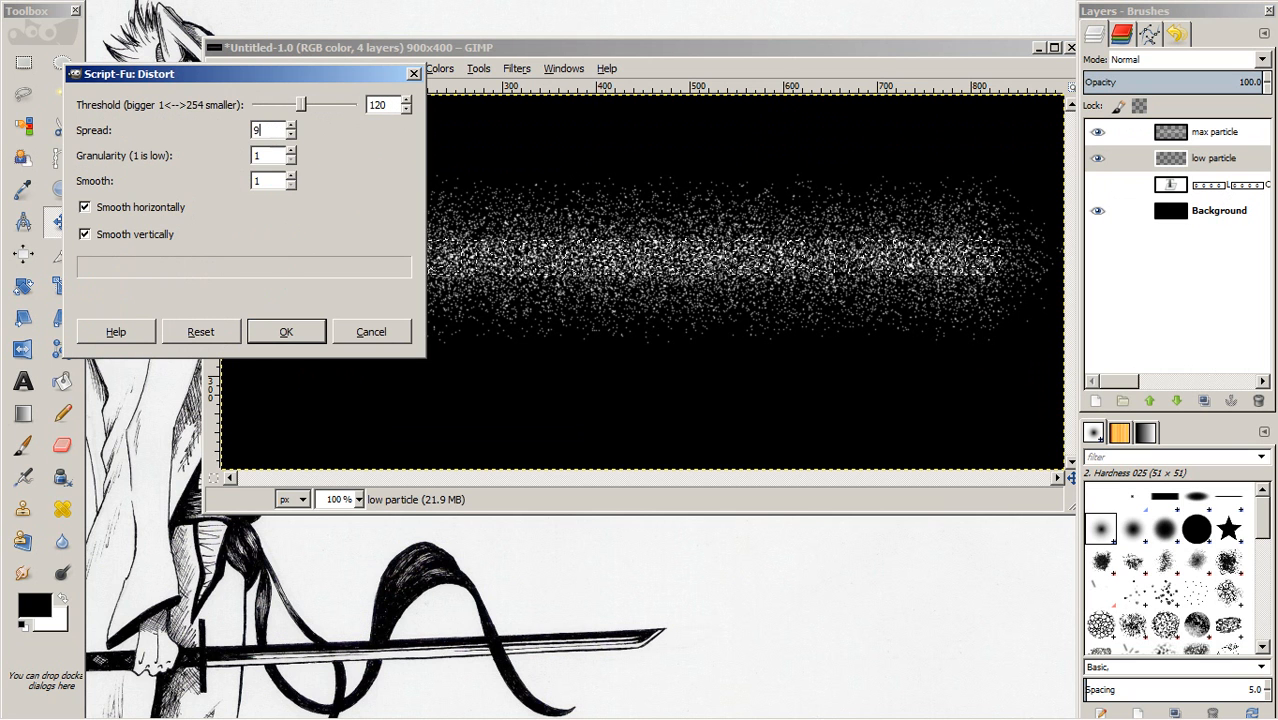
type("0")
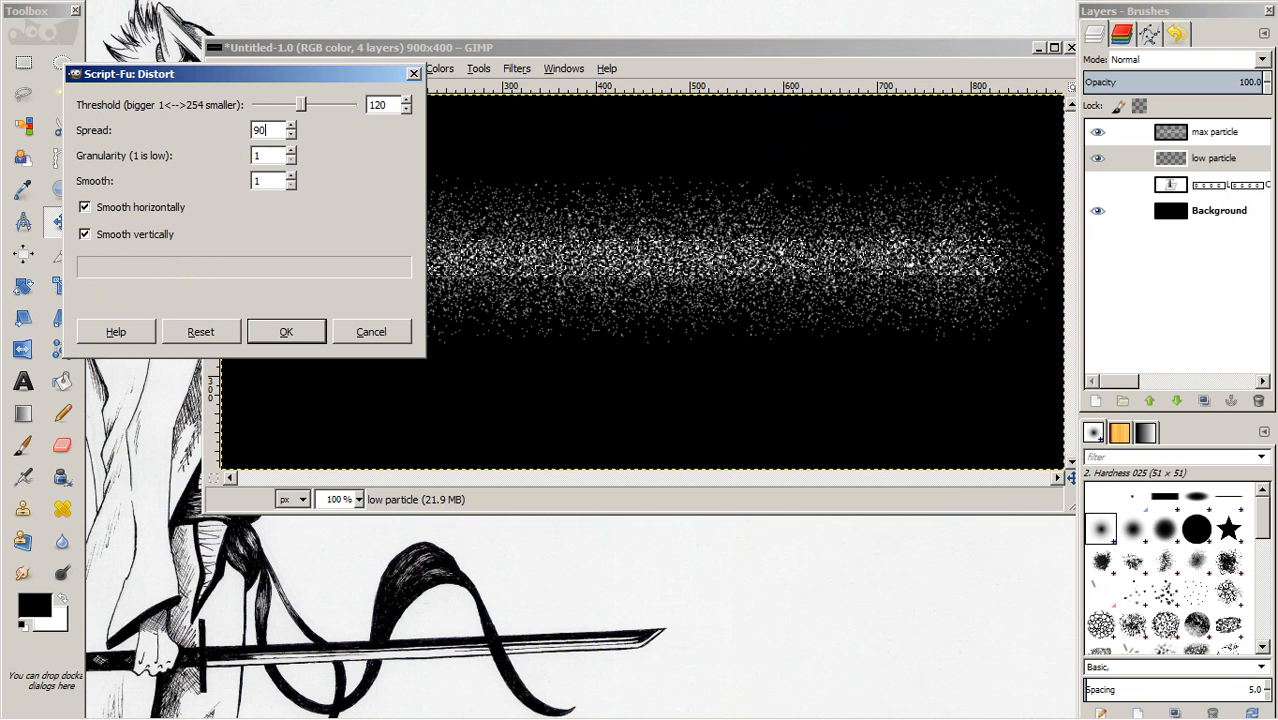
left_click(296, 328)
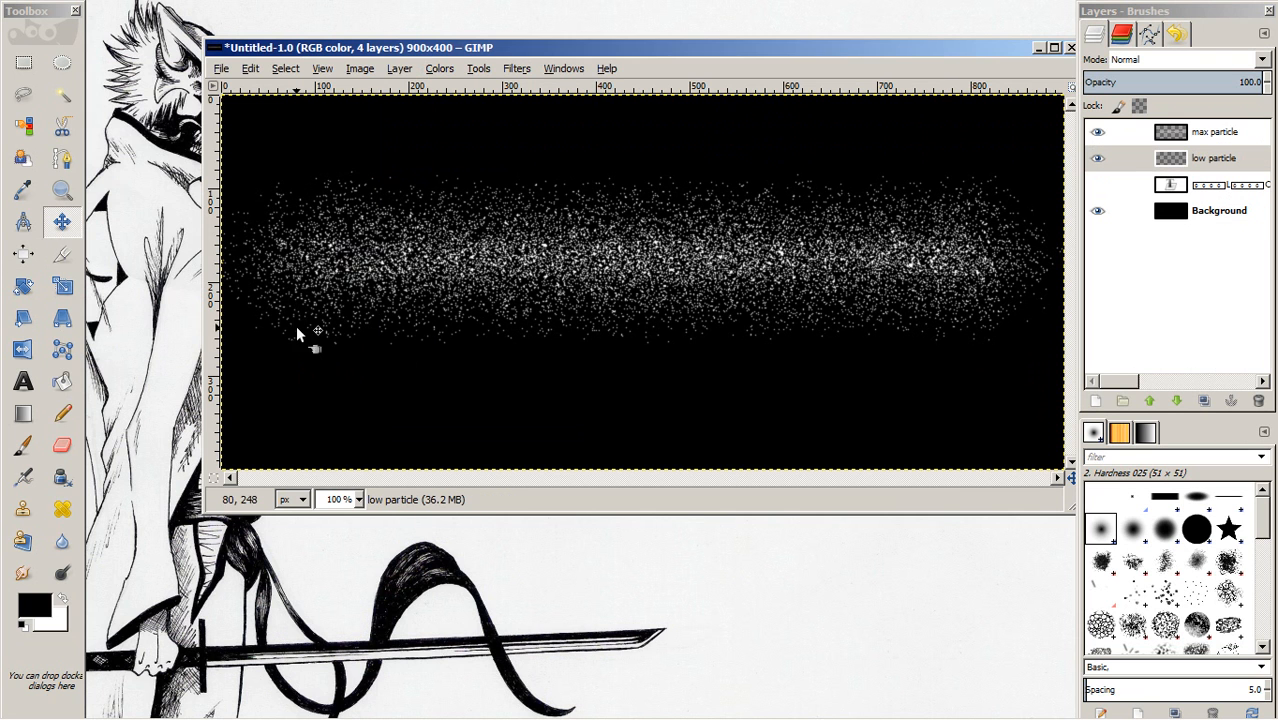
- Fill the distorted selection on the "low particle" layer with the white background color and clear the selection
right_click(464, 436)
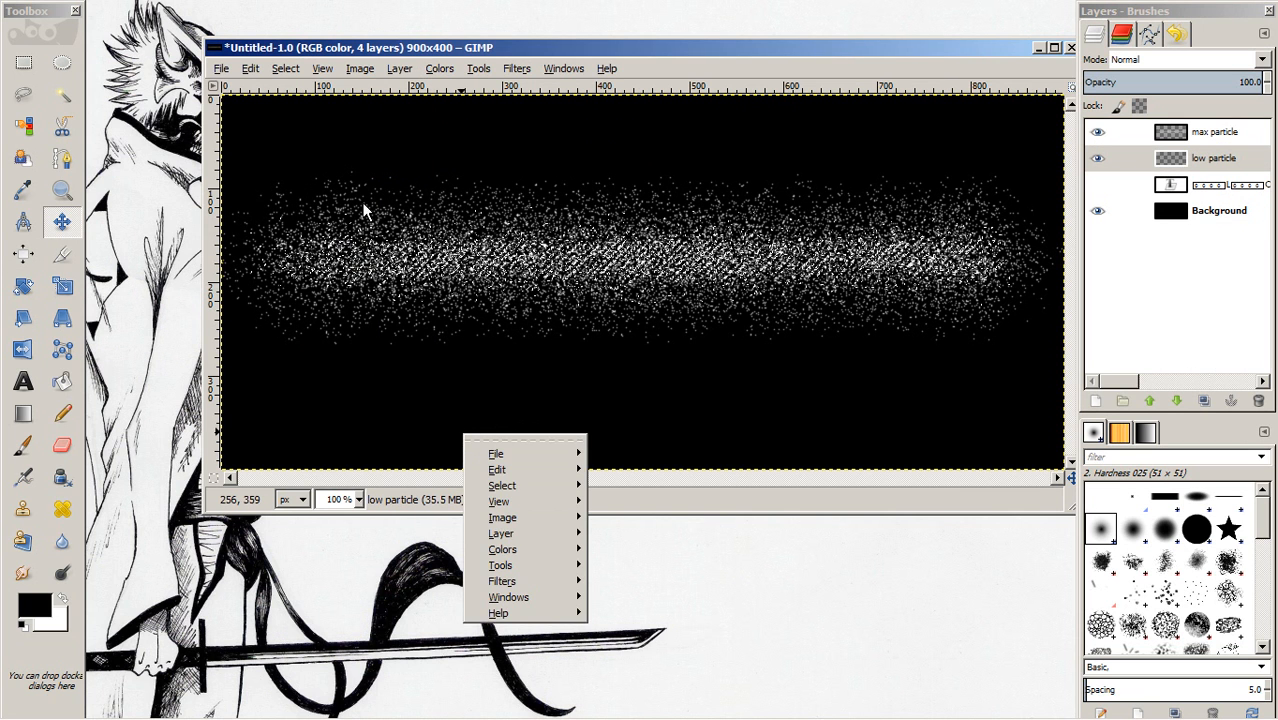
left_click(250, 70)
left_click(250, 70)
left_click(307, 342)
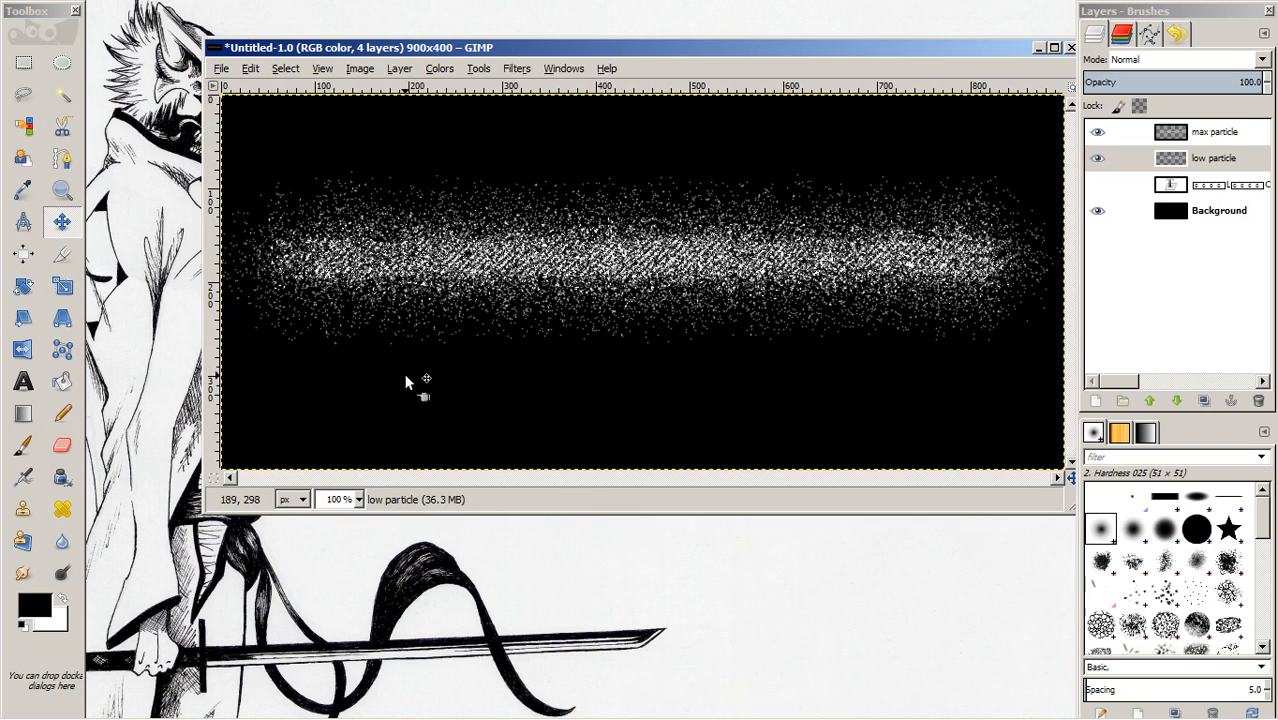
right_click(455, 377)
mouse_move(531, 418)
left_click(620, 398)
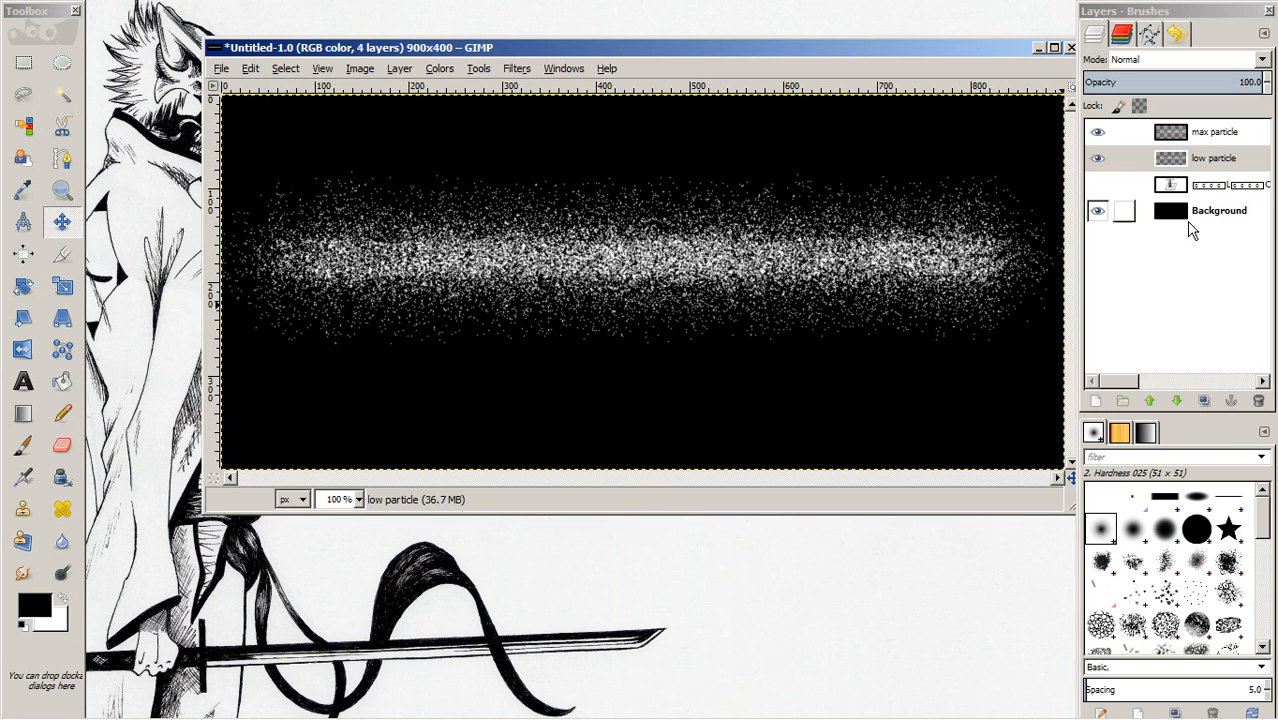
- Select the text layer's alpha again and add a transparent 900 × 400 px layer named "text" above it
left_click(1203, 188)
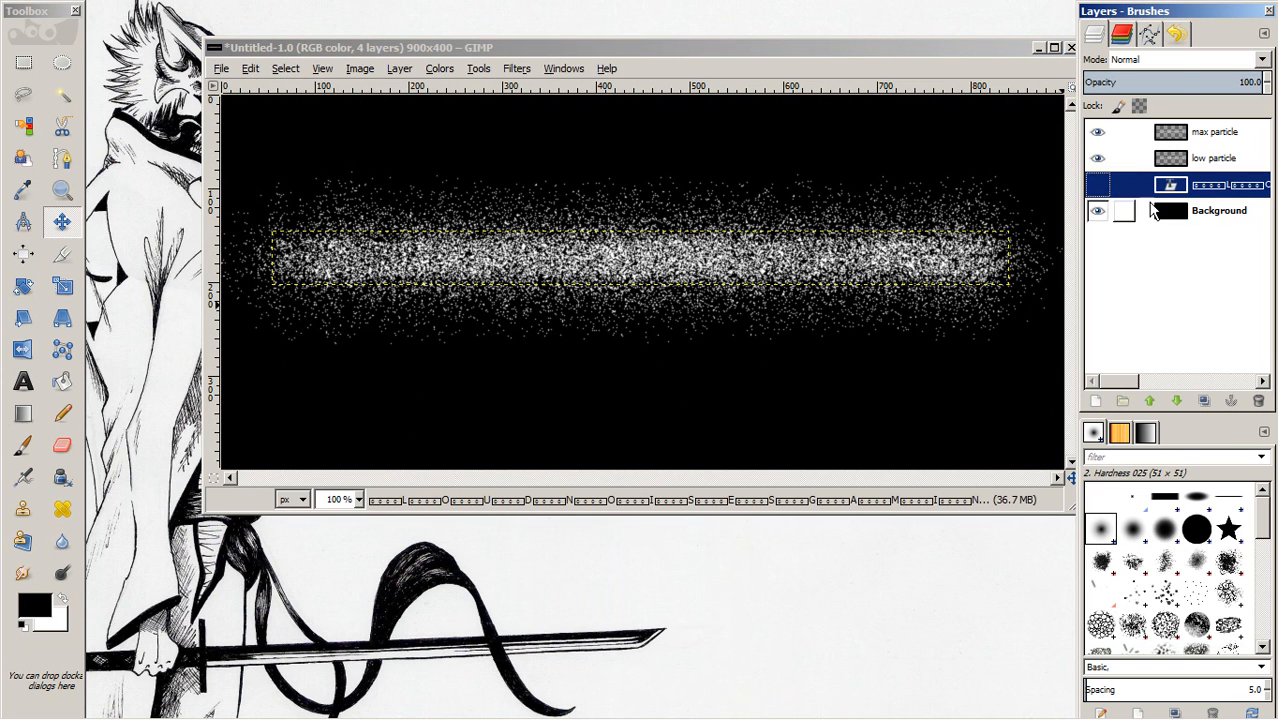
right_click(1189, 182)
left_click(1083, 547)
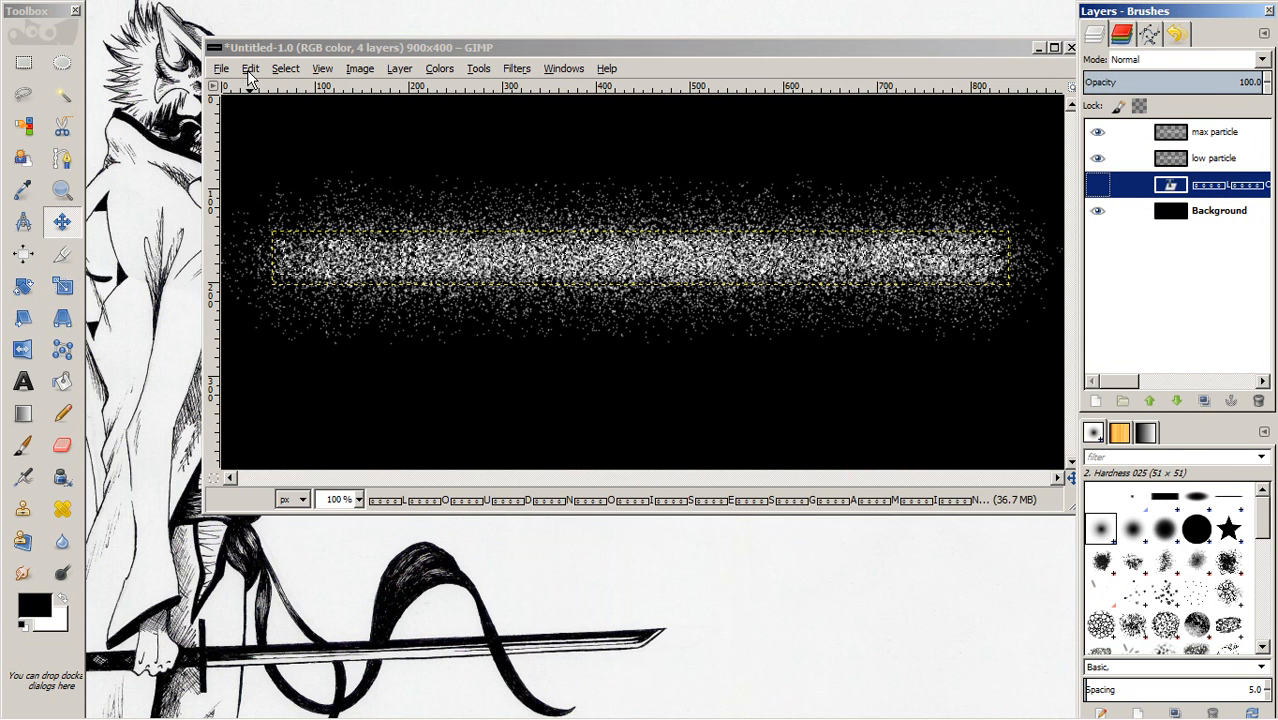
right_click(1143, 310)
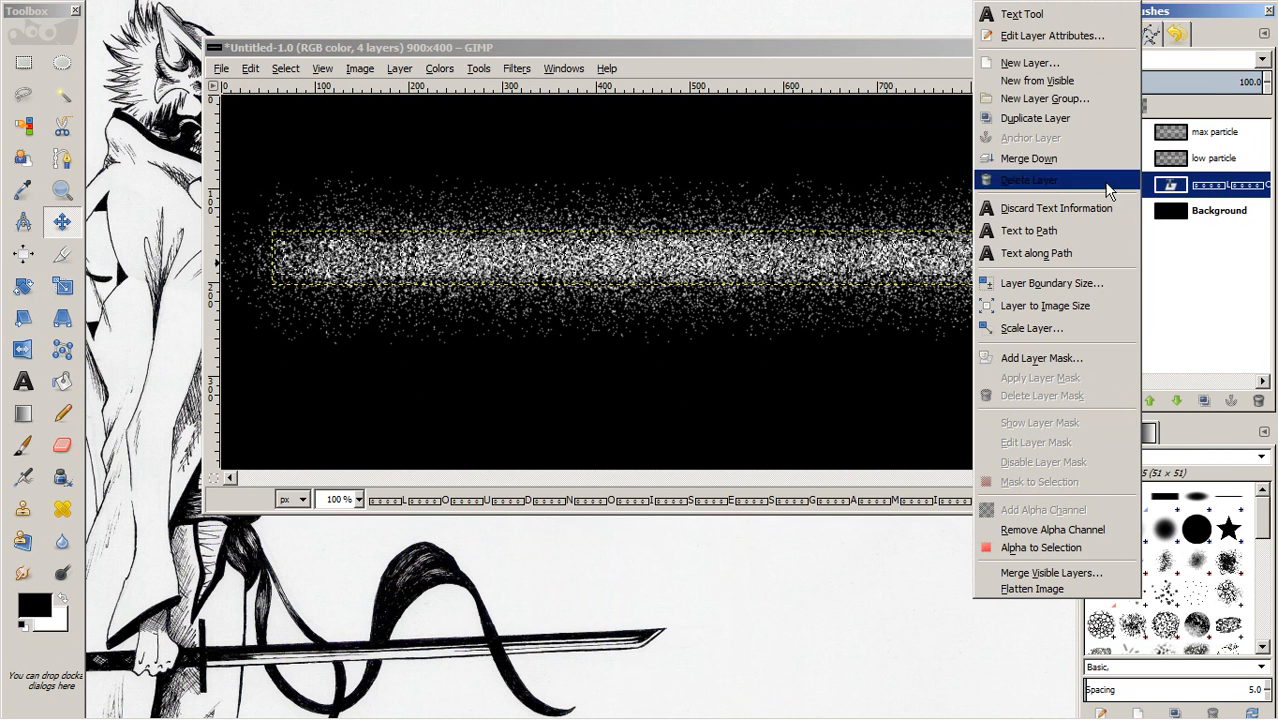
left_click(1038, 64)
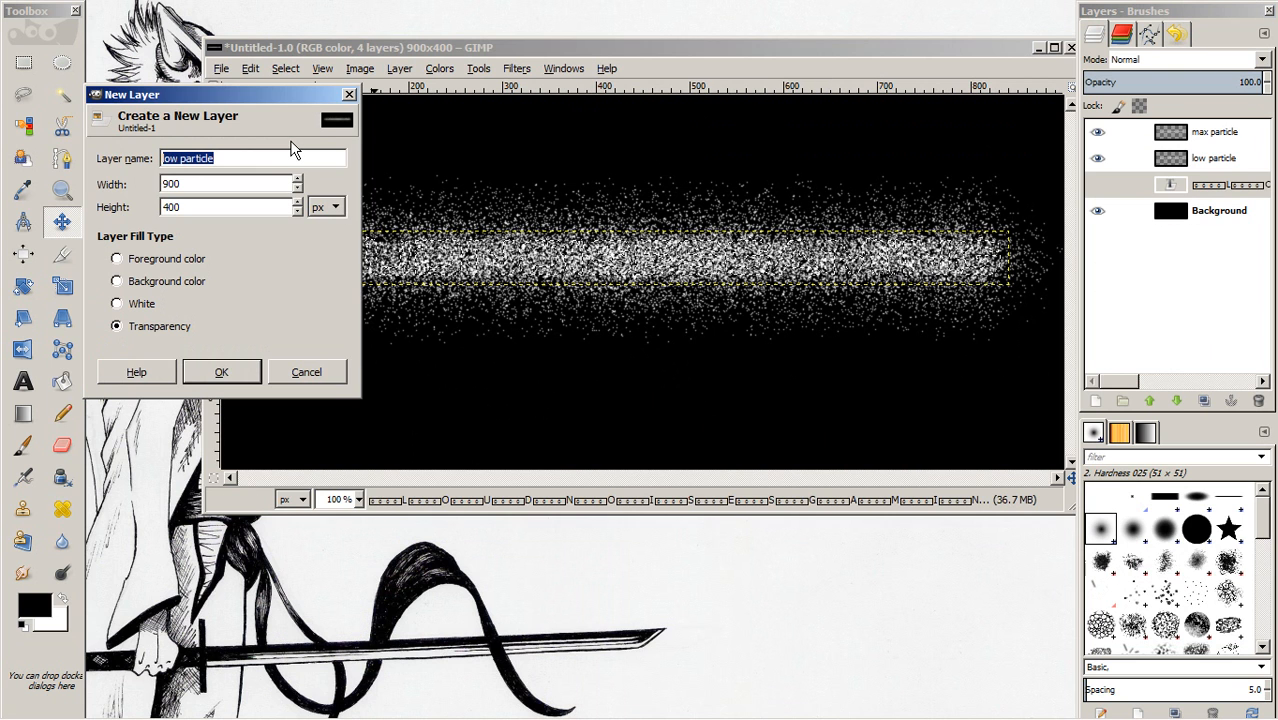
type("text")
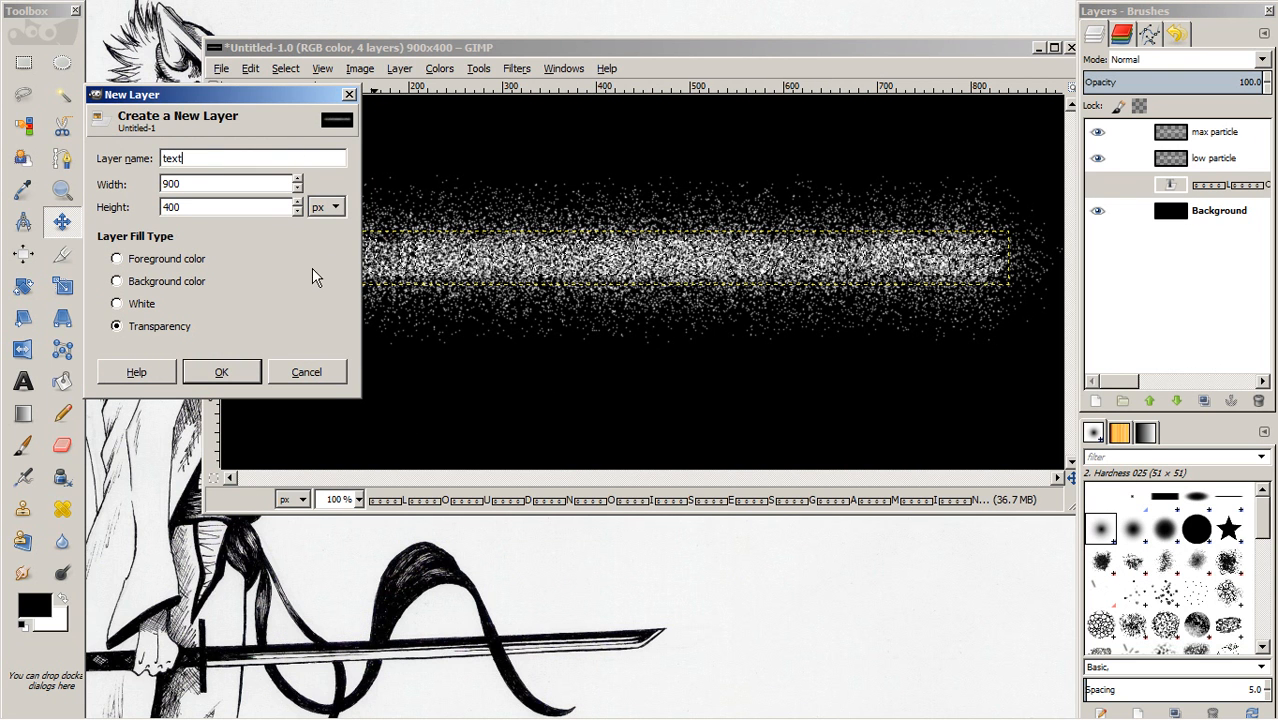
left_click(219, 369)
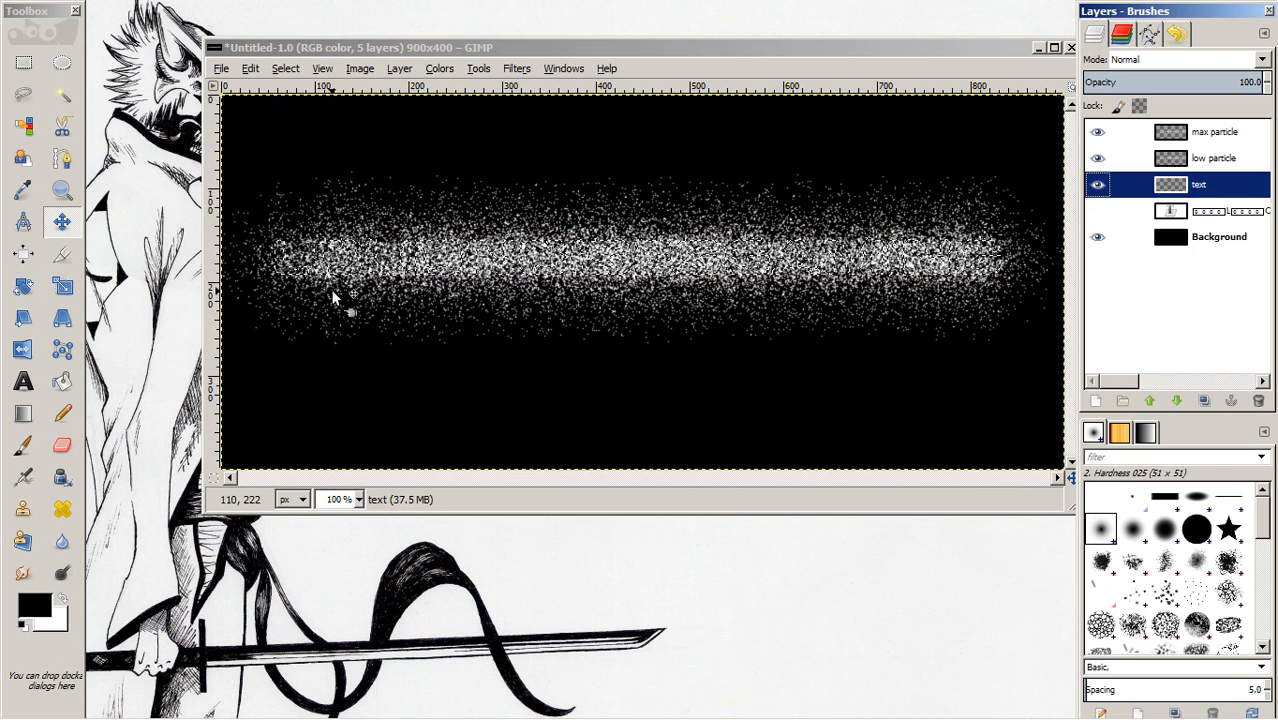
- Distort the text selection for the "text" layer with threshold 80 and spread 20
left_click(256, 68)
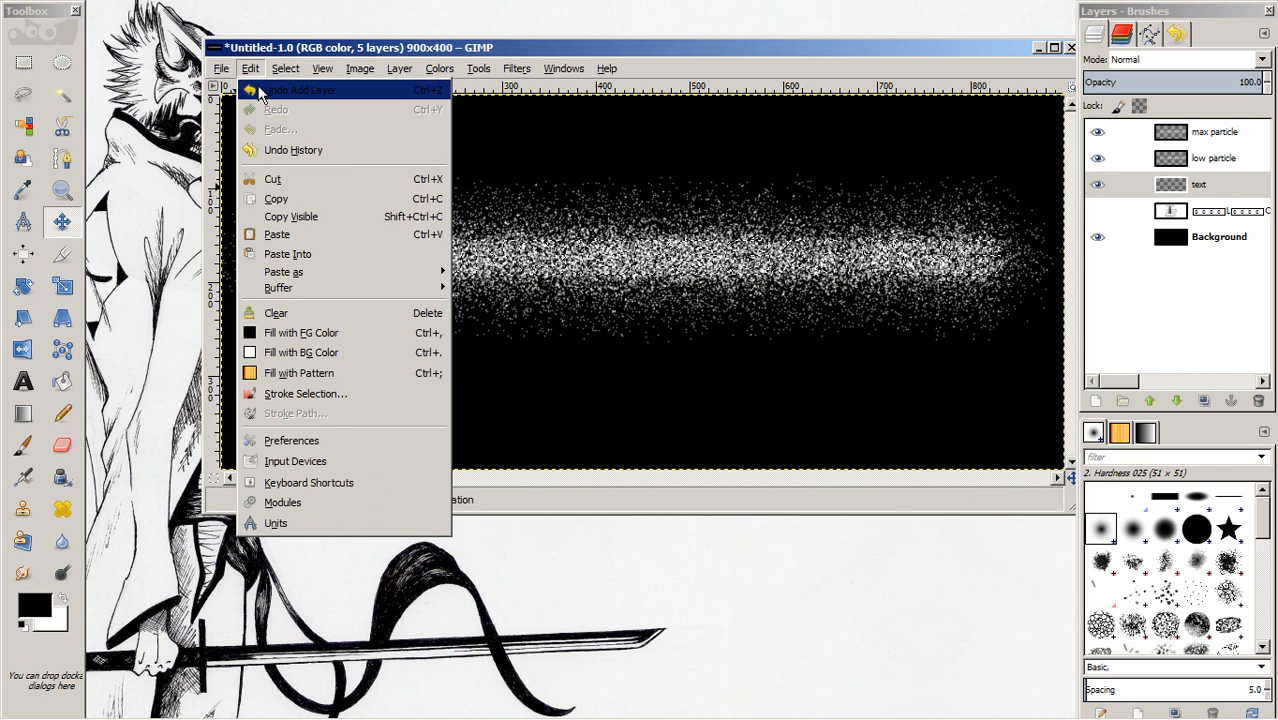
mouse_move(284, 68)
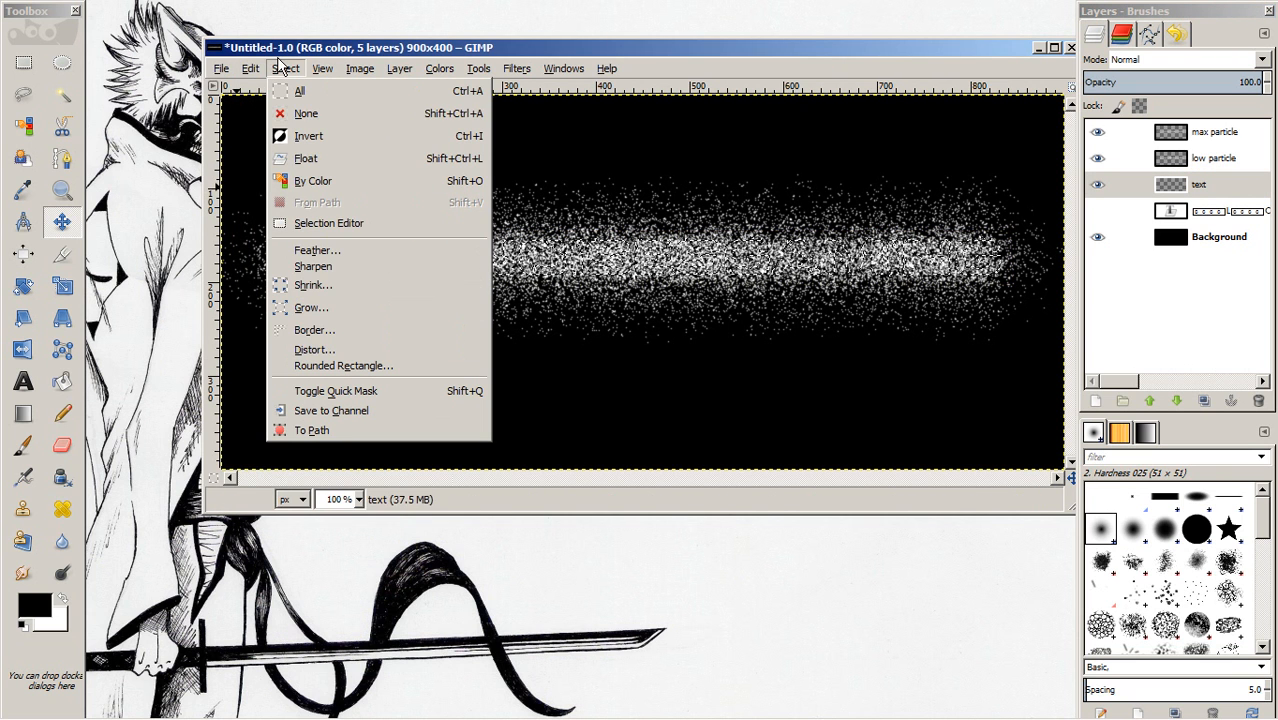
left_click(334, 352)
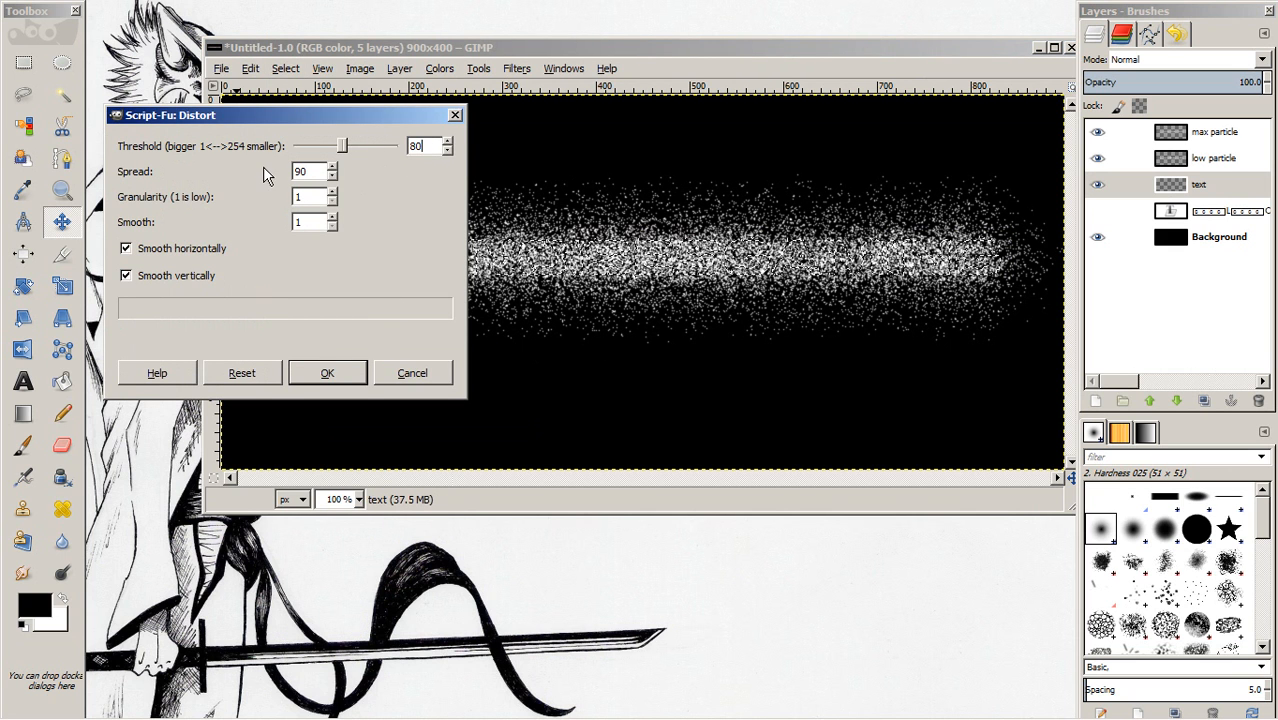
left_click(316, 170)
key("BackSpace")
key("BackSpace")
type("20")
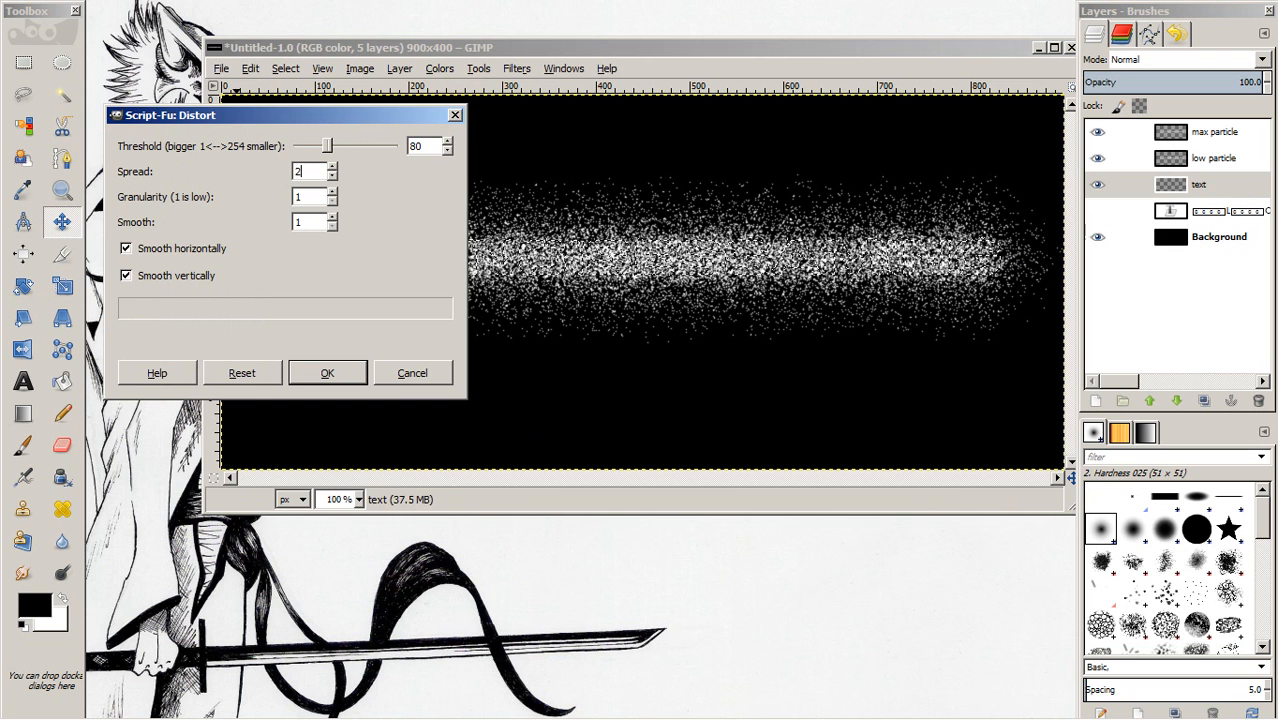
left_click(350, 373)
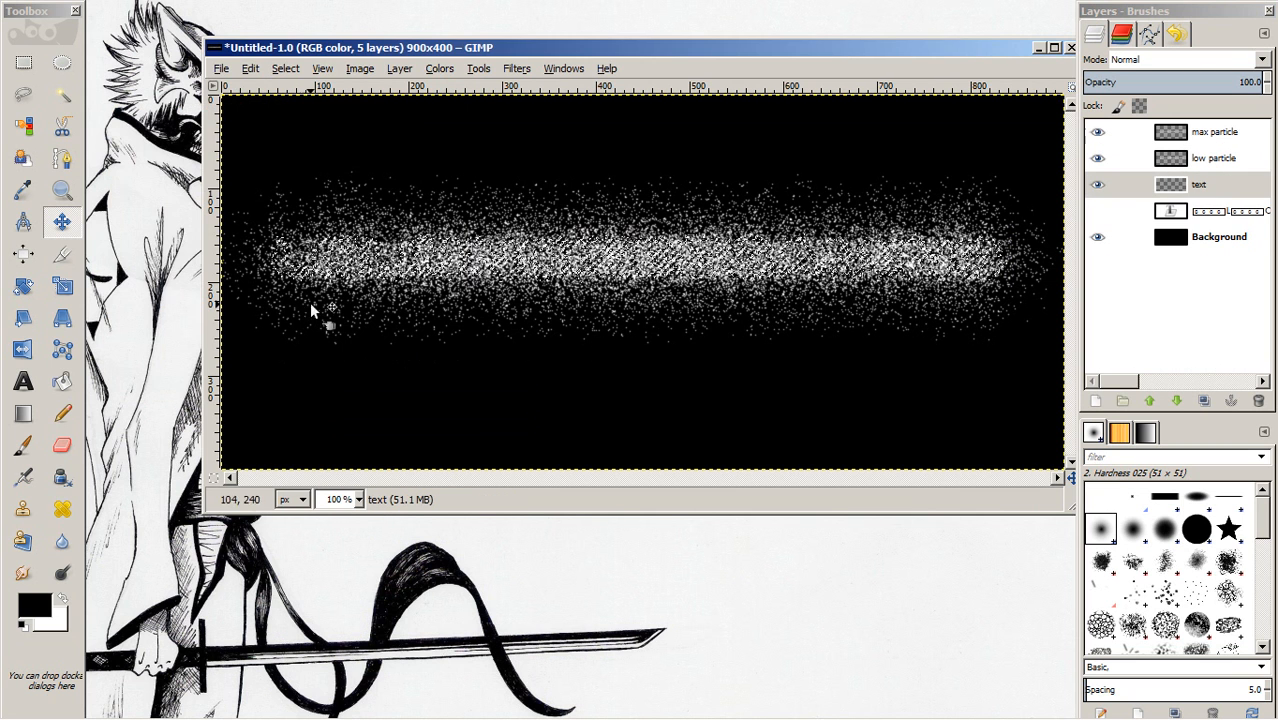
- Fill the distorted selection on the "text" layer with the white background color and clear the selection
left_click(250, 68)
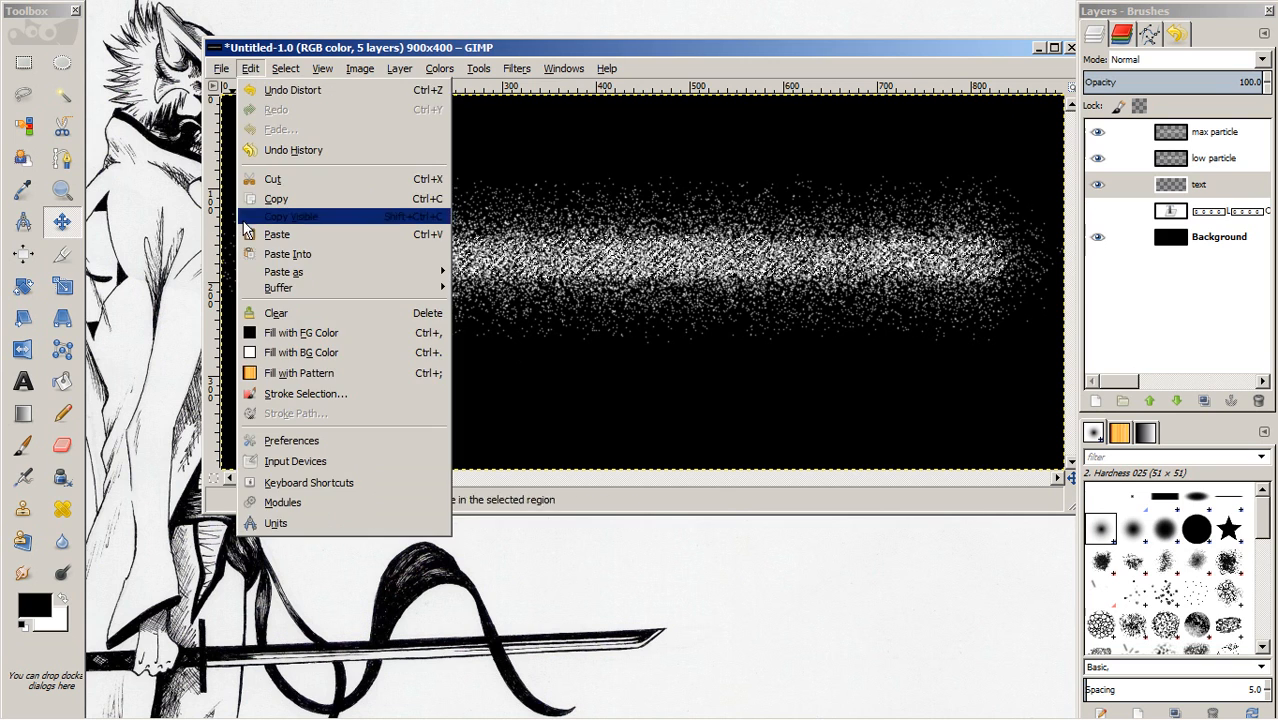
left_click(299, 347)
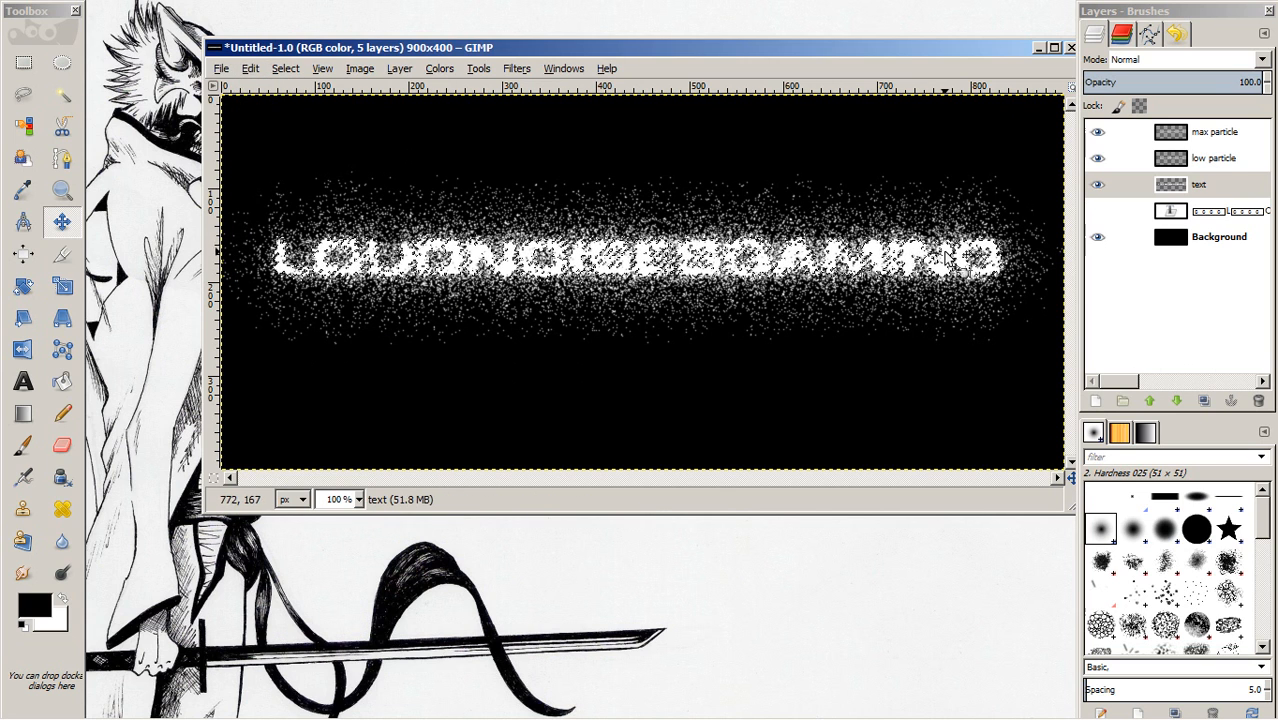
right_click(613, 380)
mouse_move(655, 432)
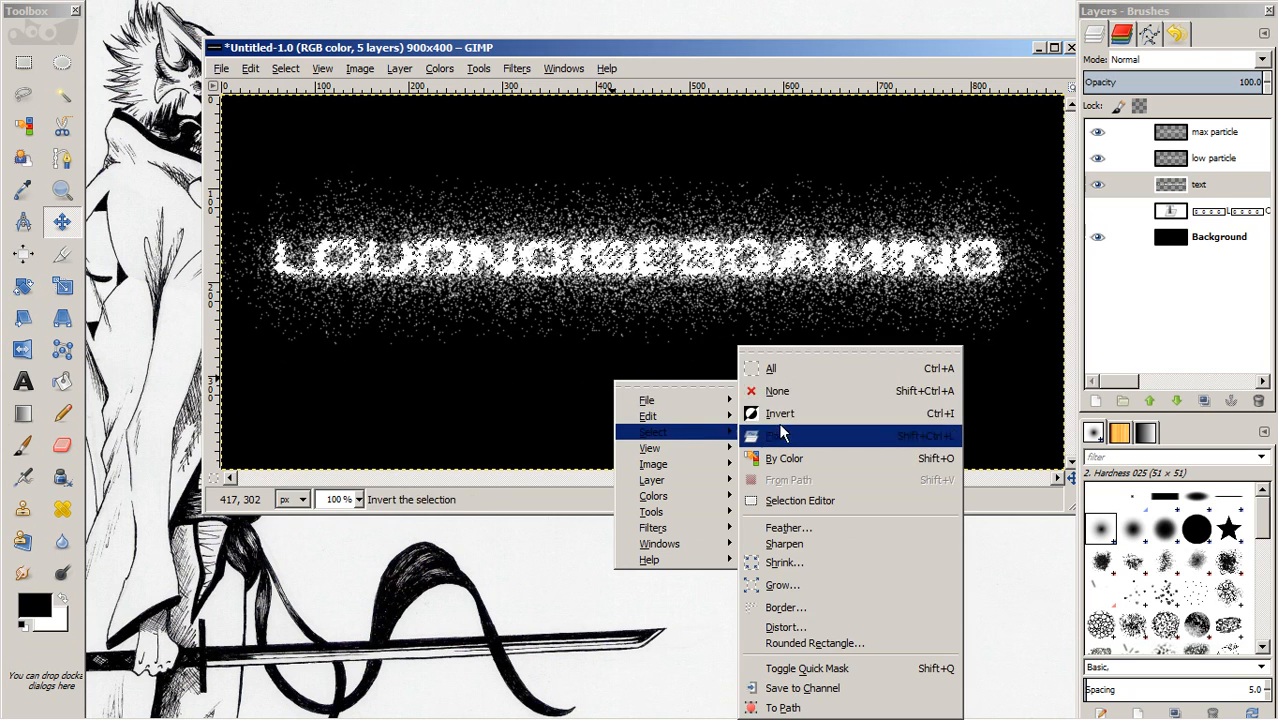
left_click(772, 368)
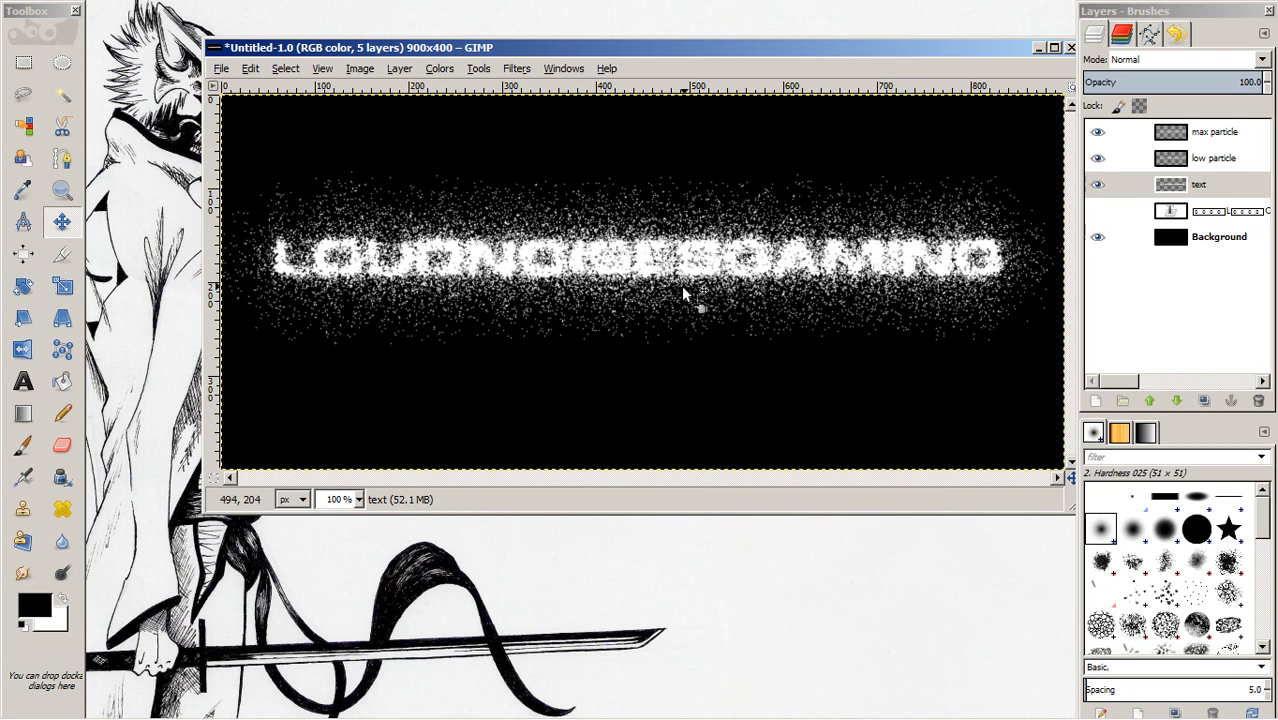
- Add a white, full-opacity layer mask to the "max particle" layer
left_click(1200, 132)
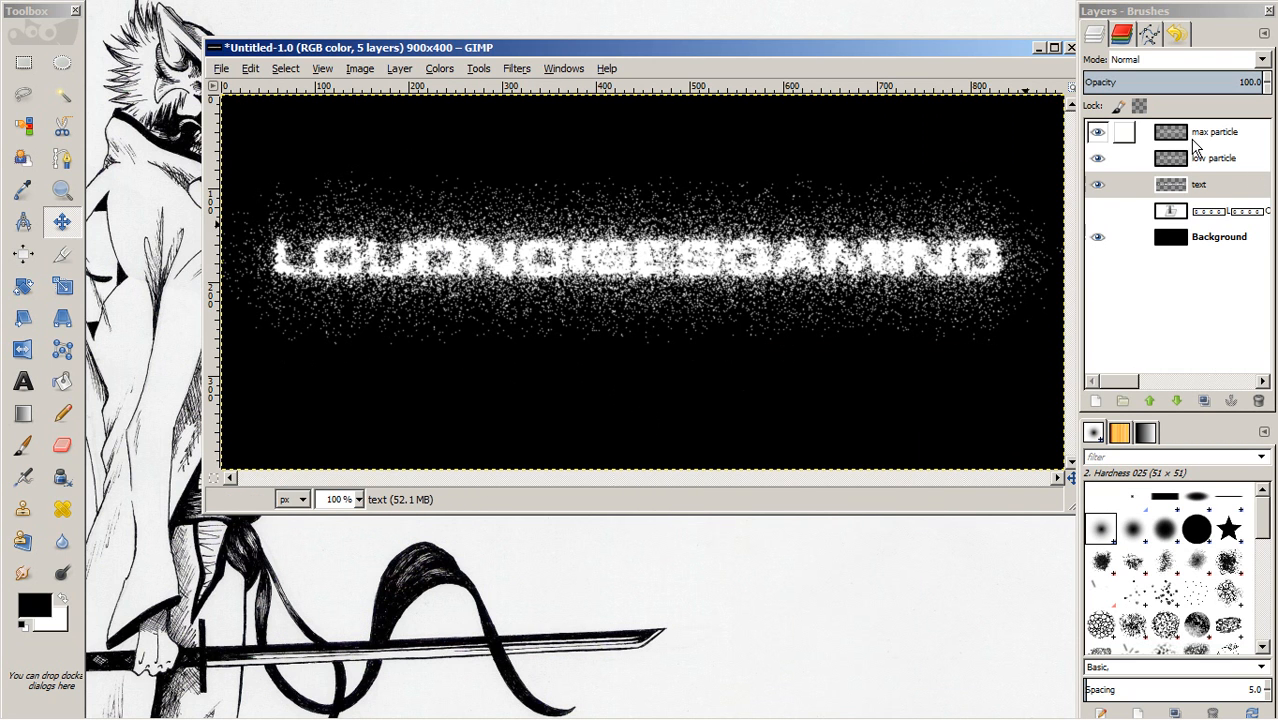
right_click(1192, 143)
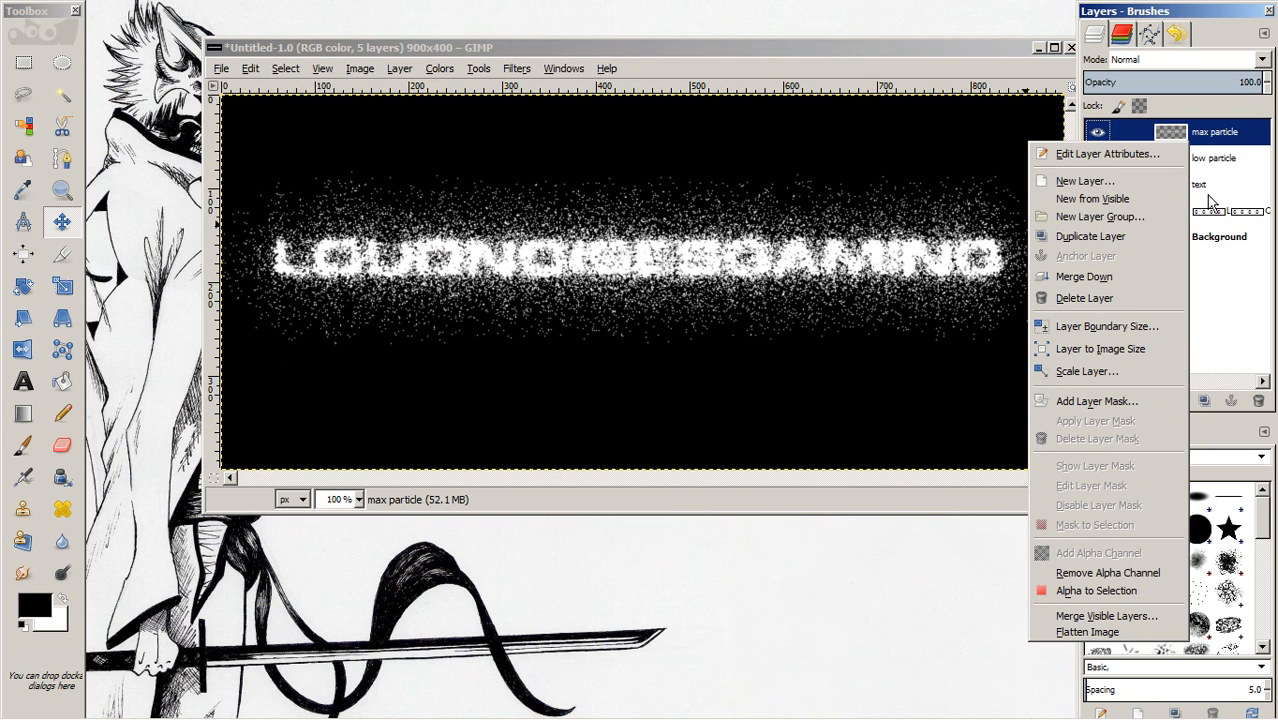
left_click(1225, 337)
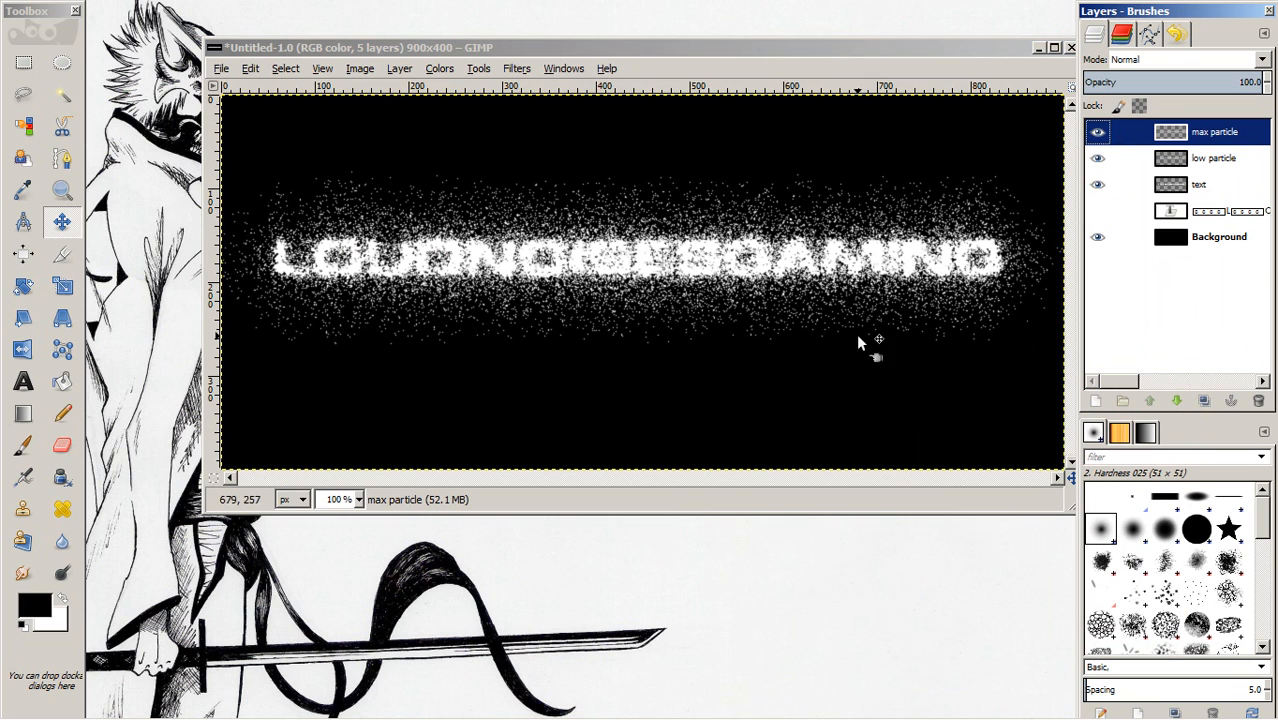
right_click(1205, 140)
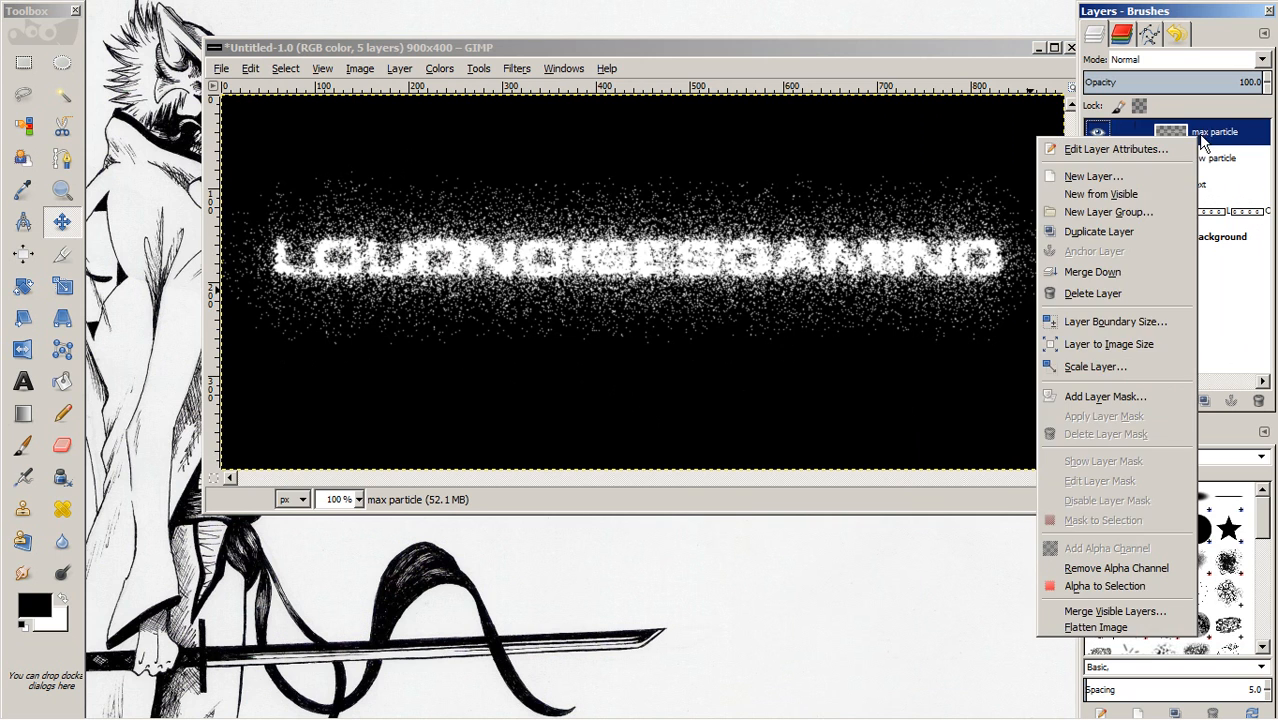
left_click(1139, 398)
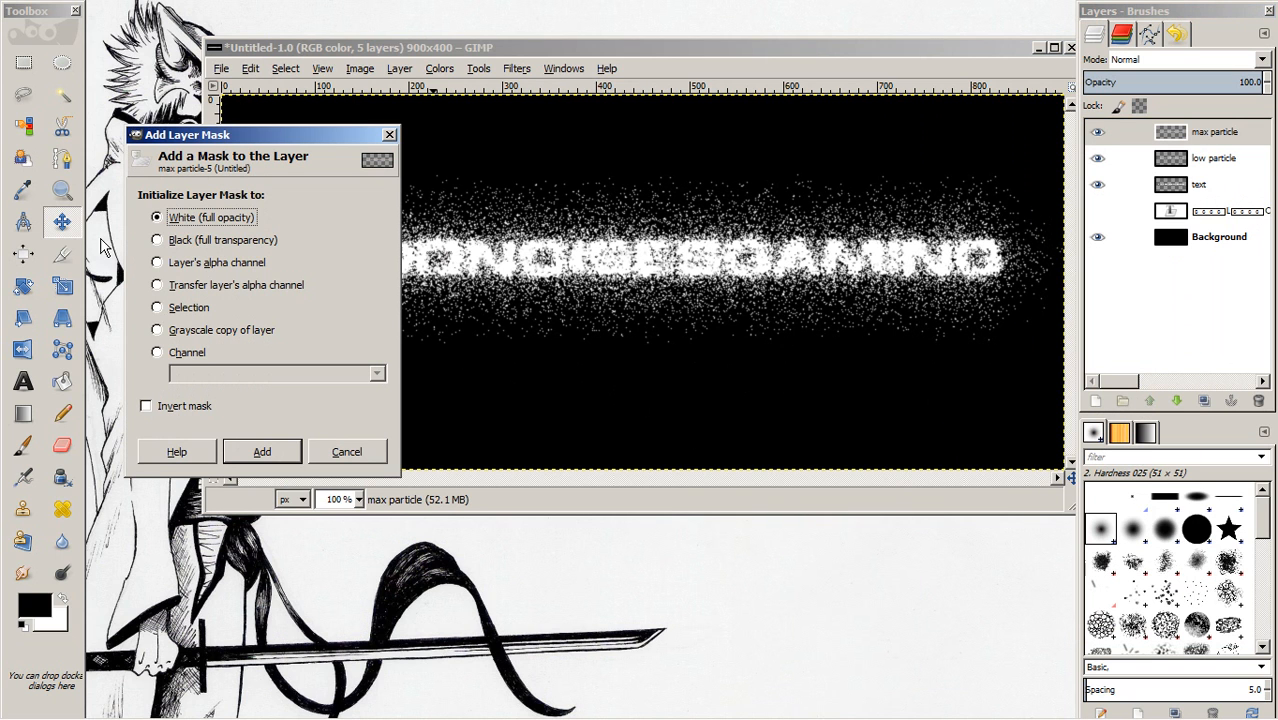
left_click(235, 456)
- Add white, full-opacity layer masks to the "low particle" and "text" layers
right_click(1200, 173)
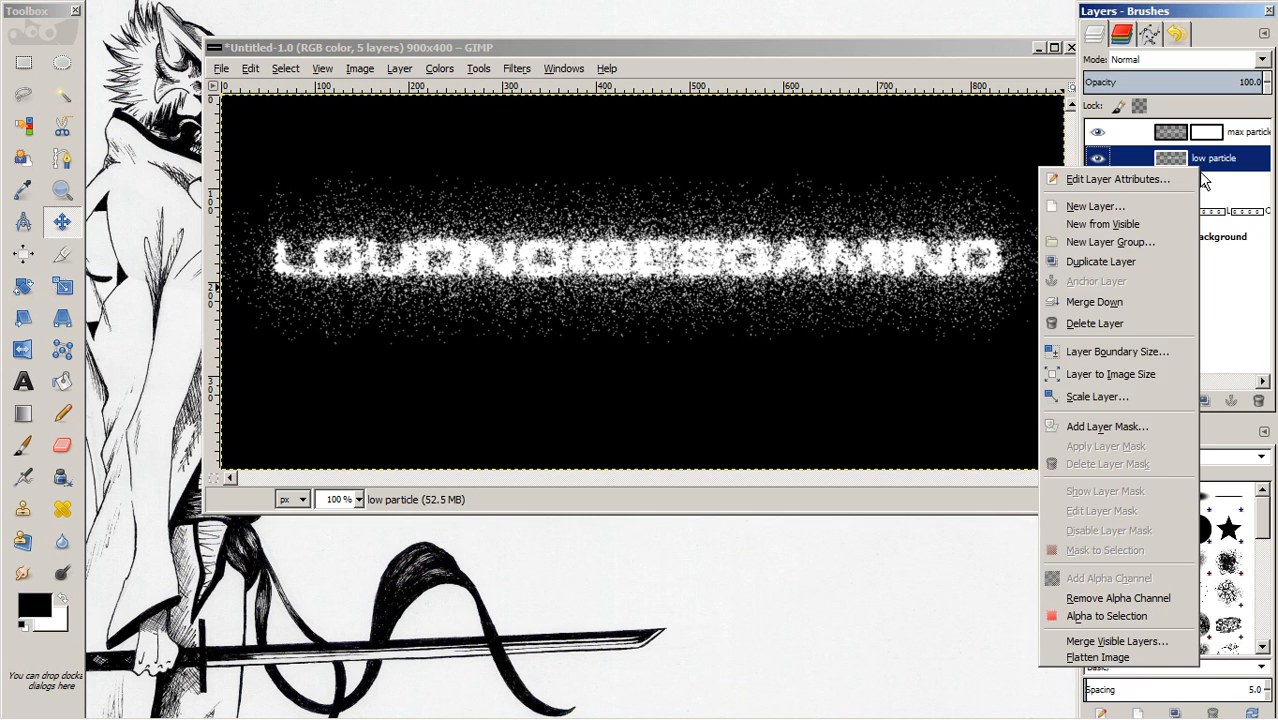
left_click(1122, 426)
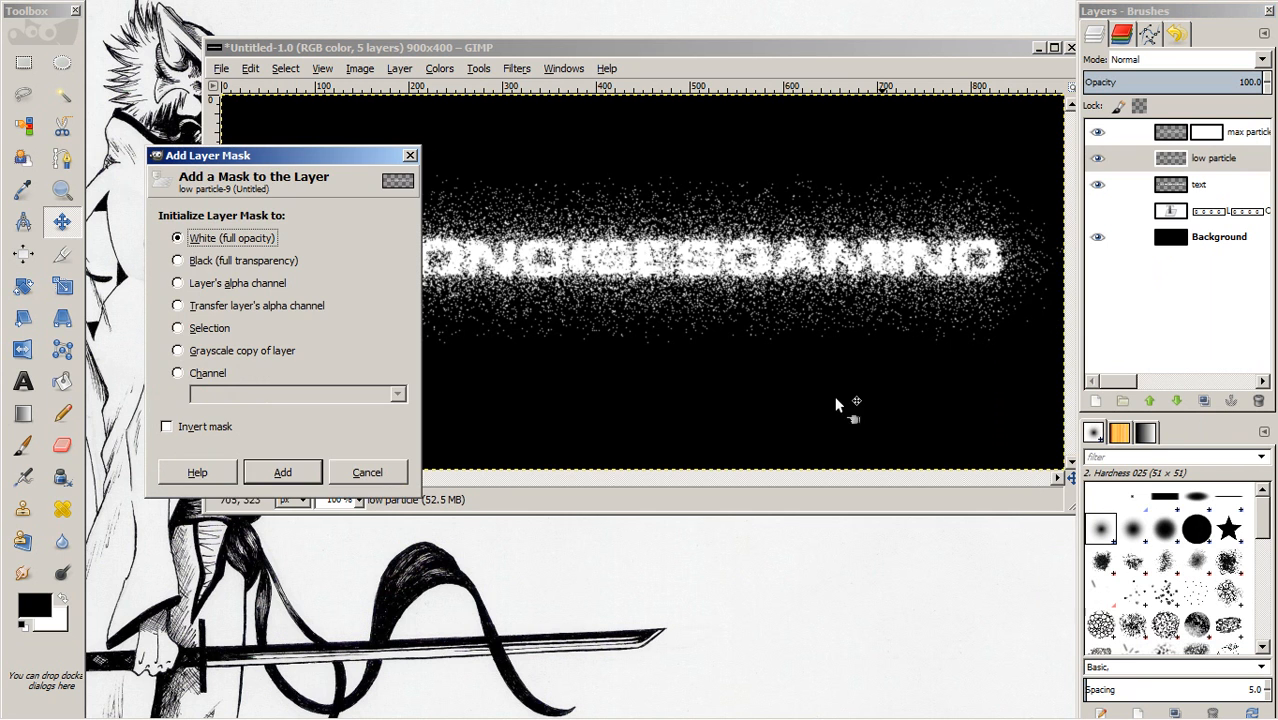
left_click(283, 472)
left_click(1200, 186)
right_click(1198, 195)
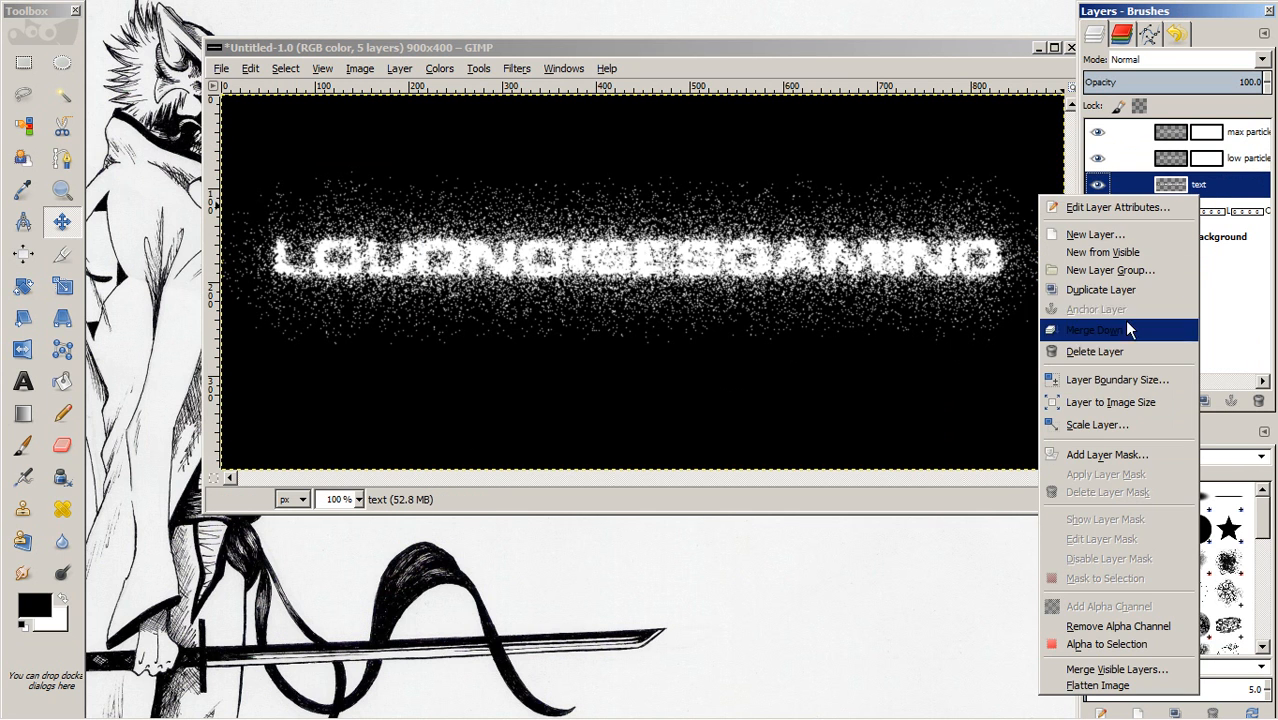
left_click(1112, 454)
left_click(322, 488)
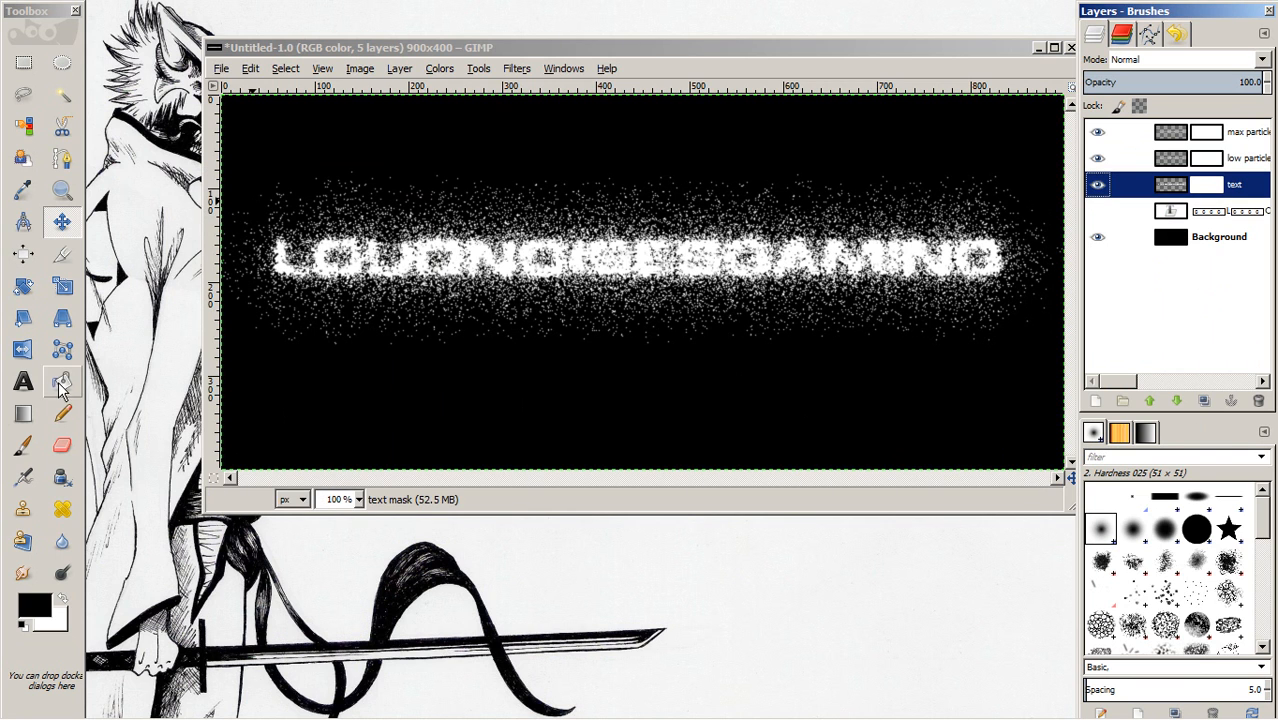
- Blend vertical linear black-to-white FG to BG gradients on the "max particle" and "low particle" masks, from above the text down to it
left_click(22, 414)
double_click(22, 414)
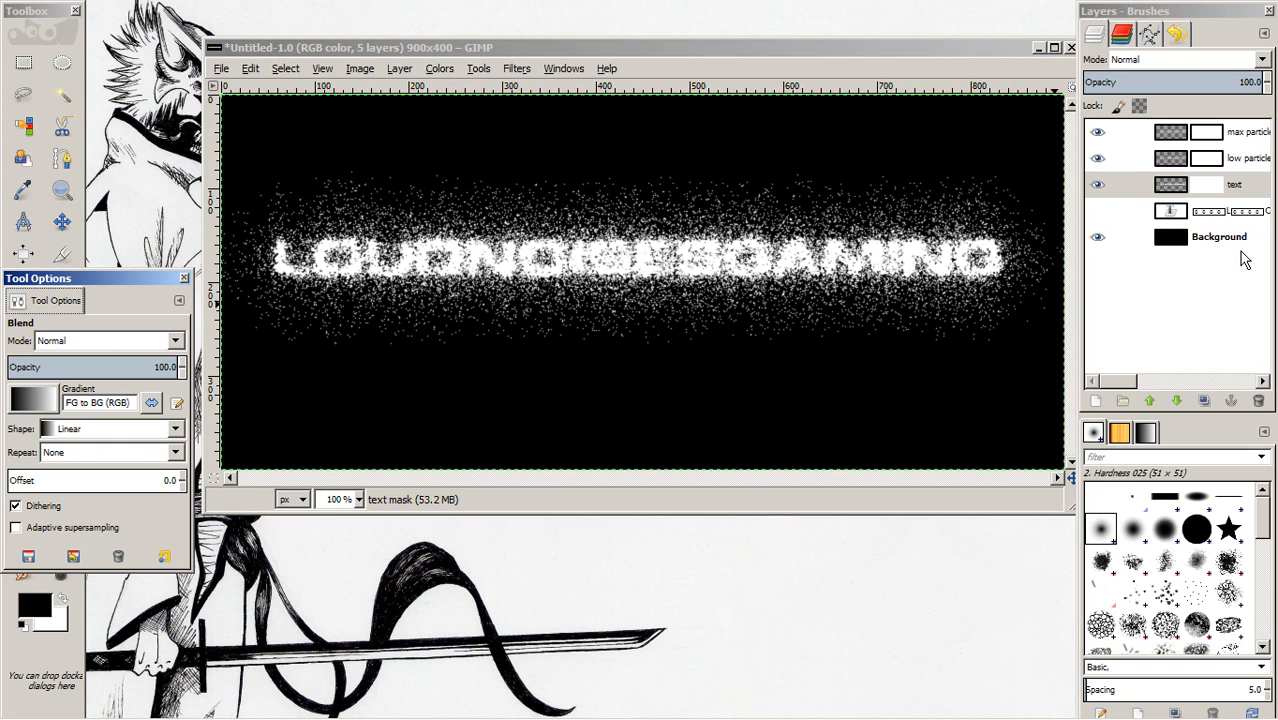
left_click(1238, 141)
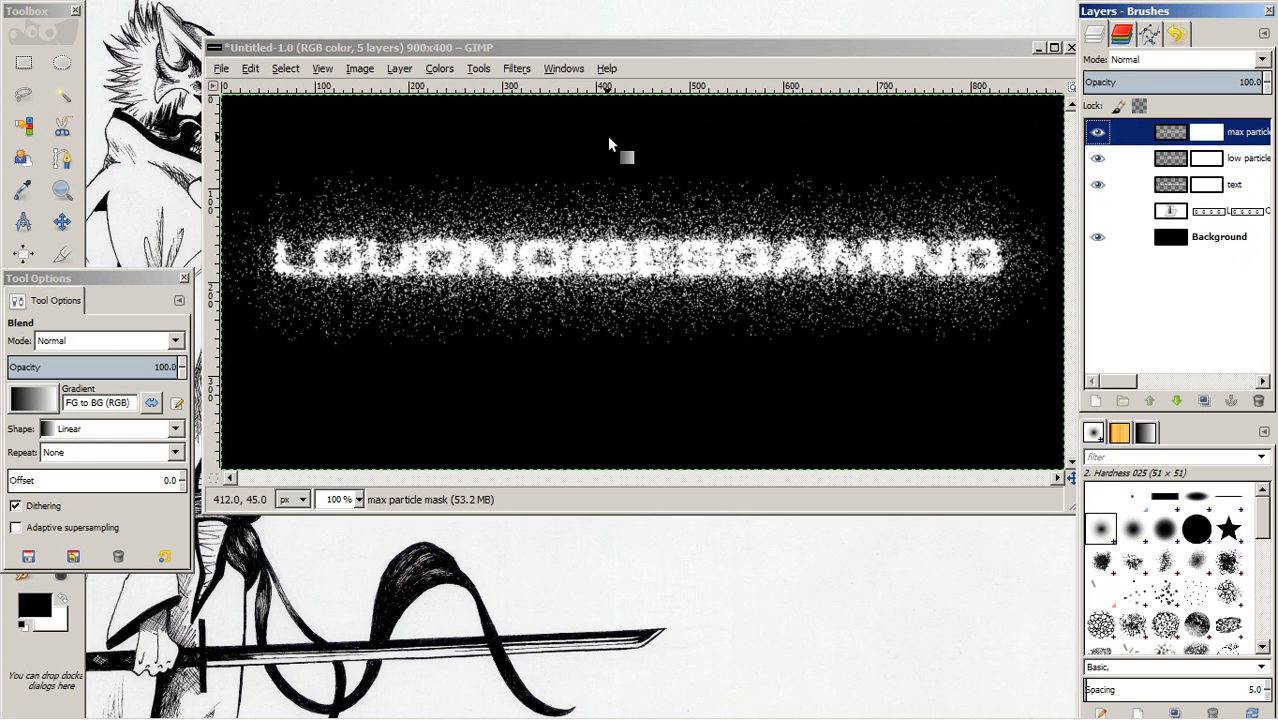
left_click_drag(629, 112, 629, 287)
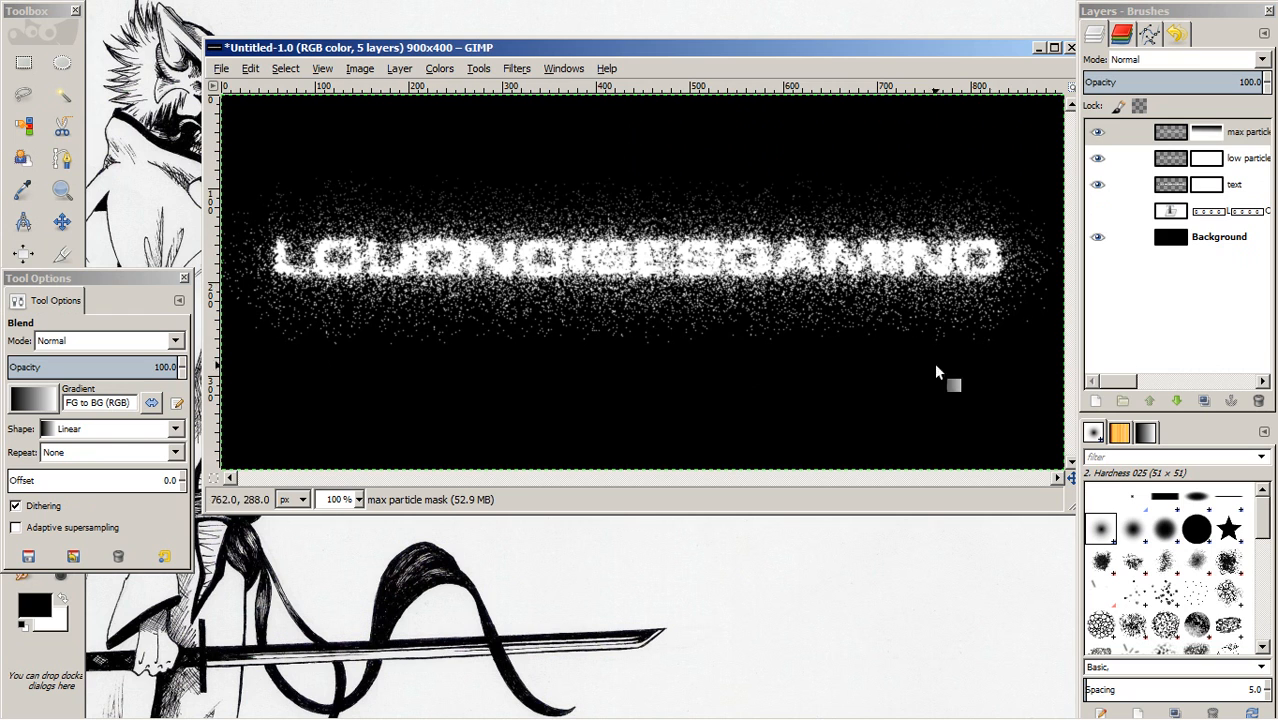
left_click(1240, 160)
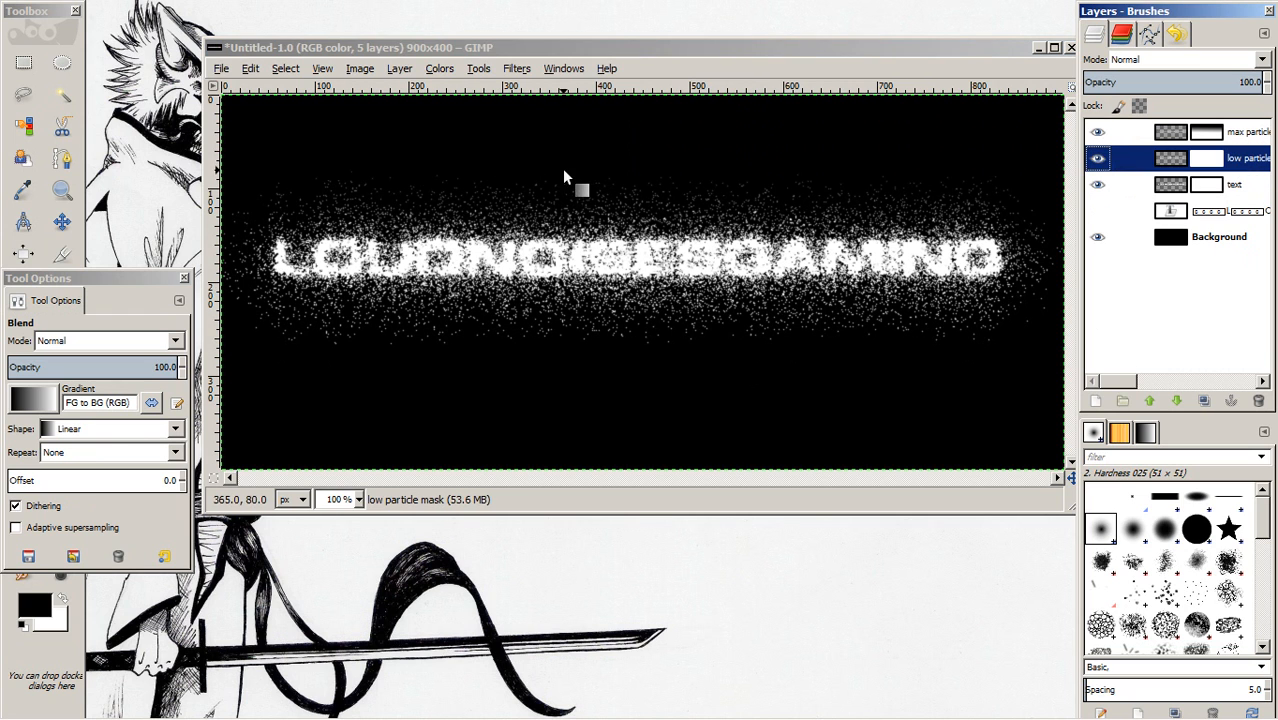
left_click_drag(575, 172, 577, 300)
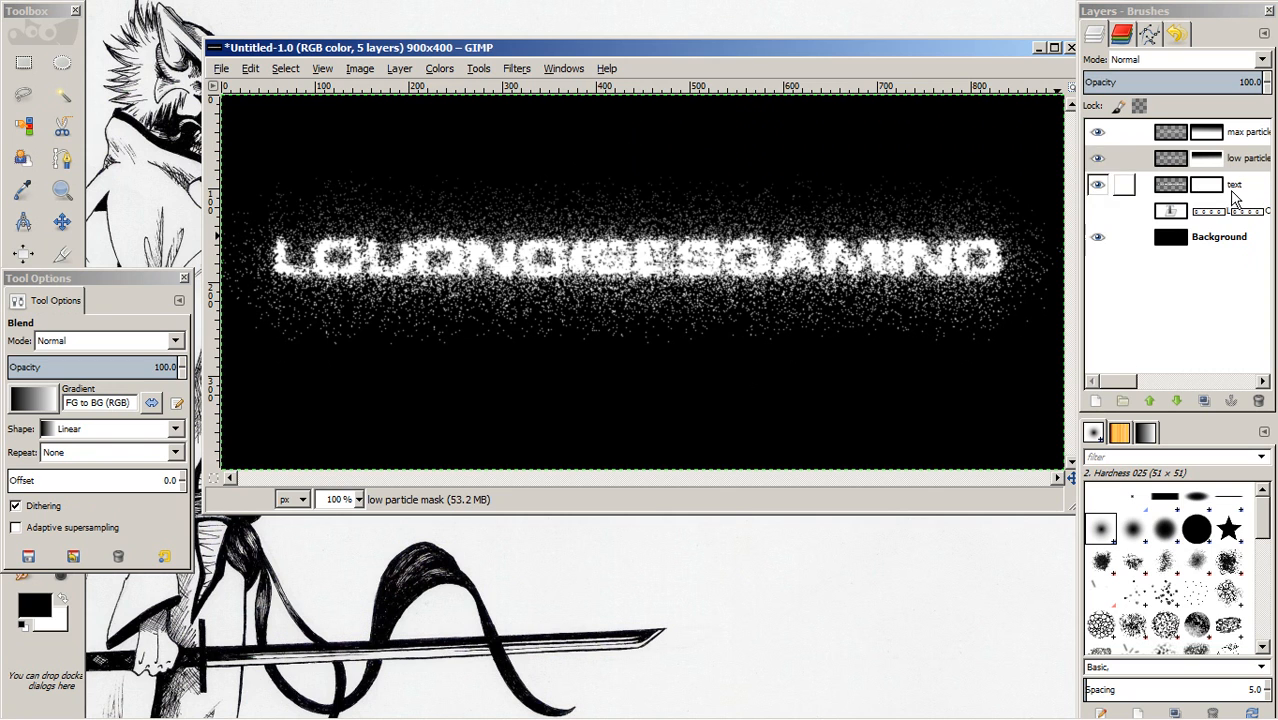
- Redraw the vertical black-to-white gradient on the "max particle" mask, starting closer above the text
left_click(1216, 133)
left_click_drag(633, 140, 632, 283)
left_click_drag(624, 166, 633, 272)
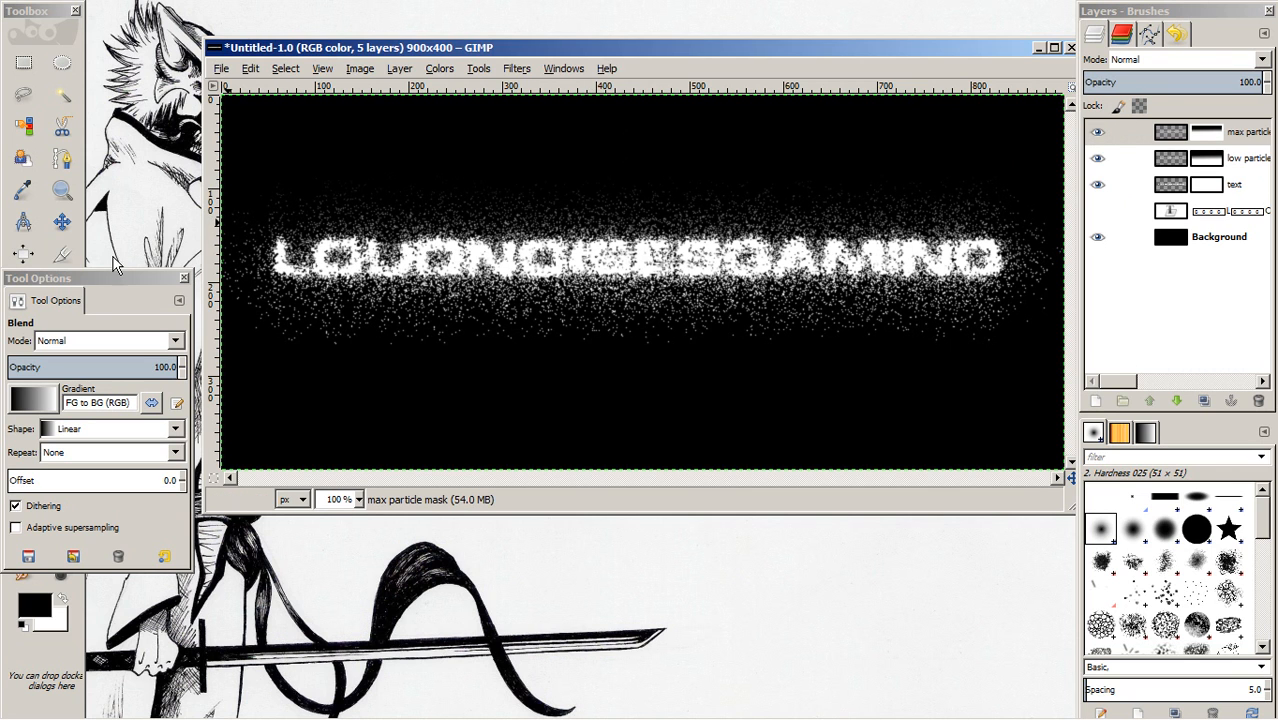
- Set the Blend tool's gradient to Incandescent and move its options window clear of the canvas
left_click_drag(97, 284, 172, 100)
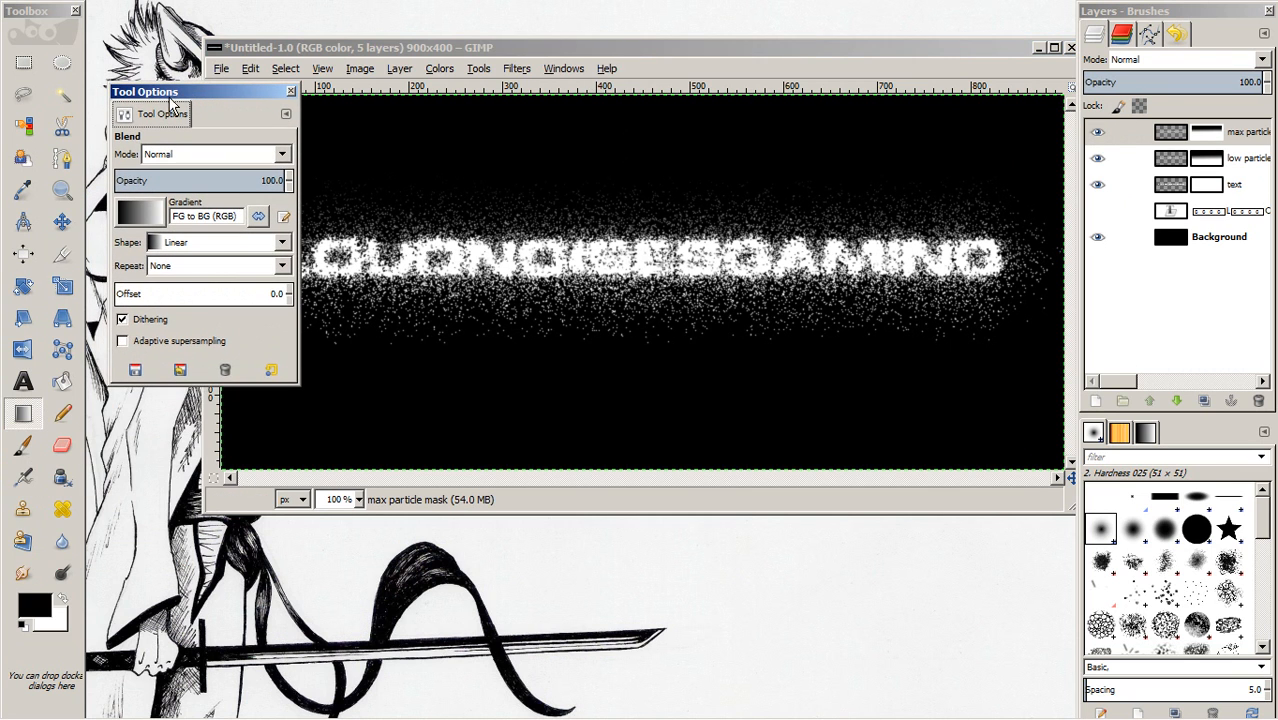
left_click(138, 216)
scroll(229, 300, "down", 10)
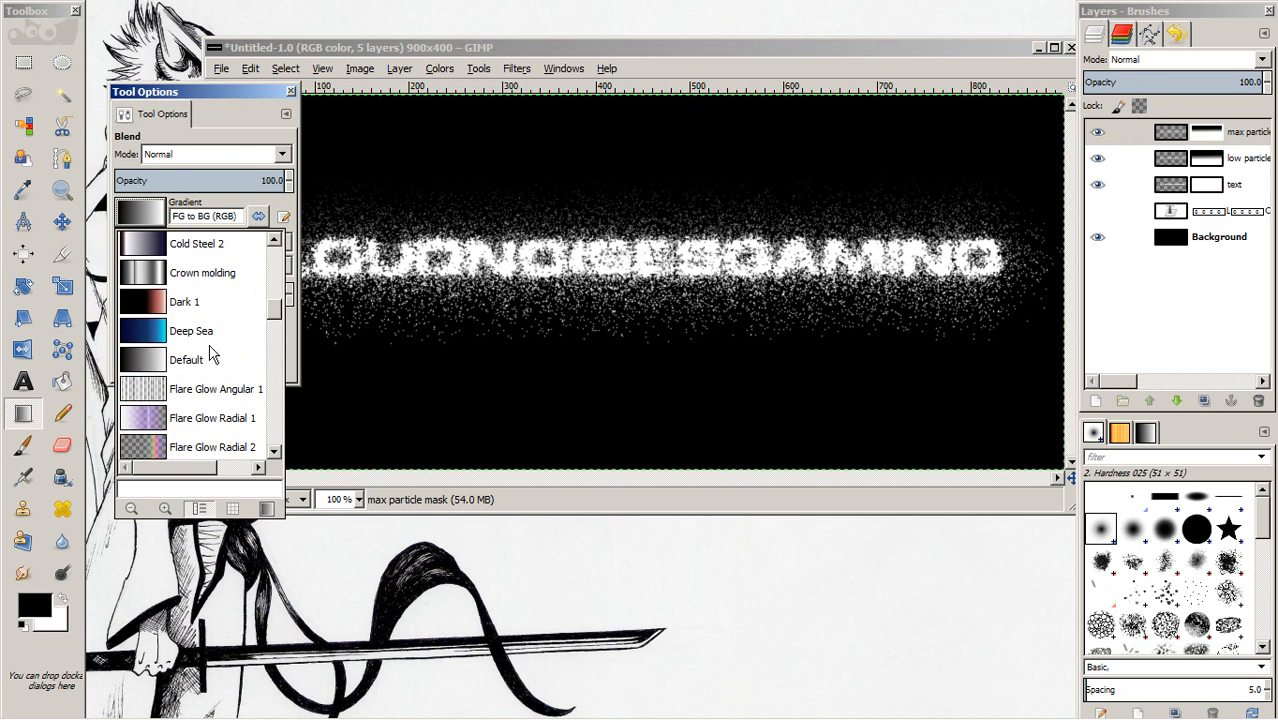
left_click(200, 358)
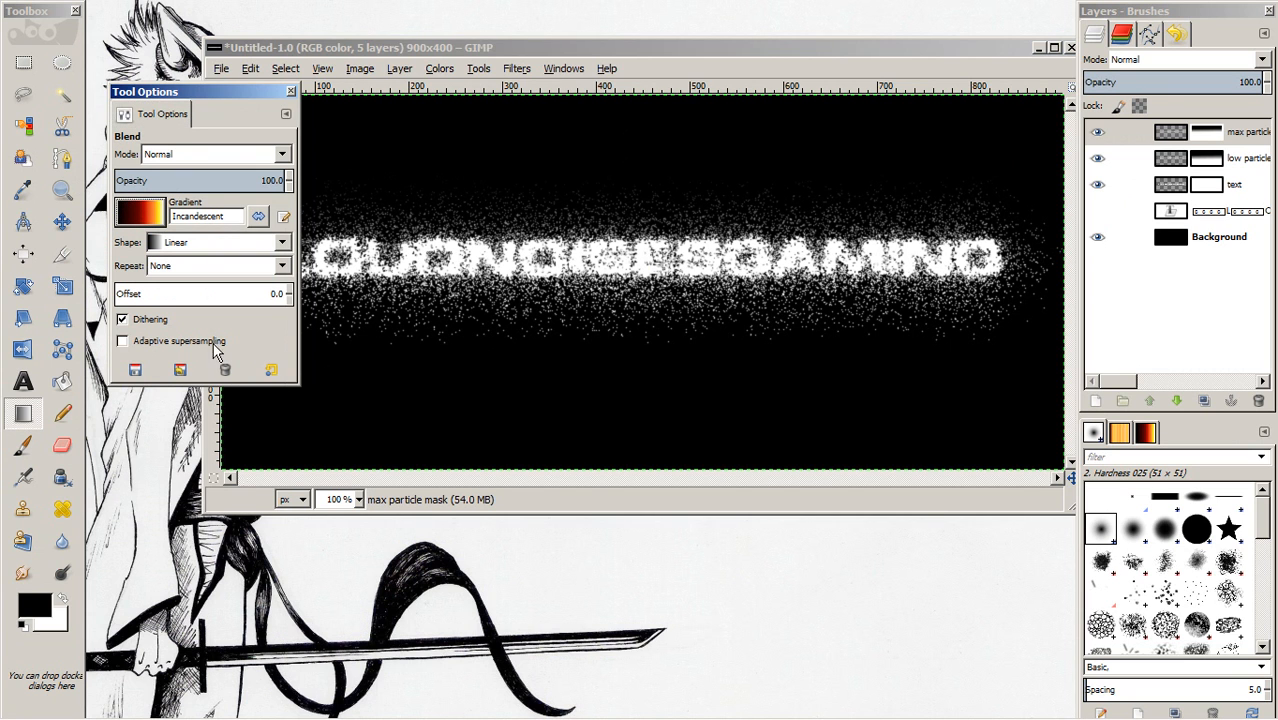
left_click_drag(183, 95, 87, 107)
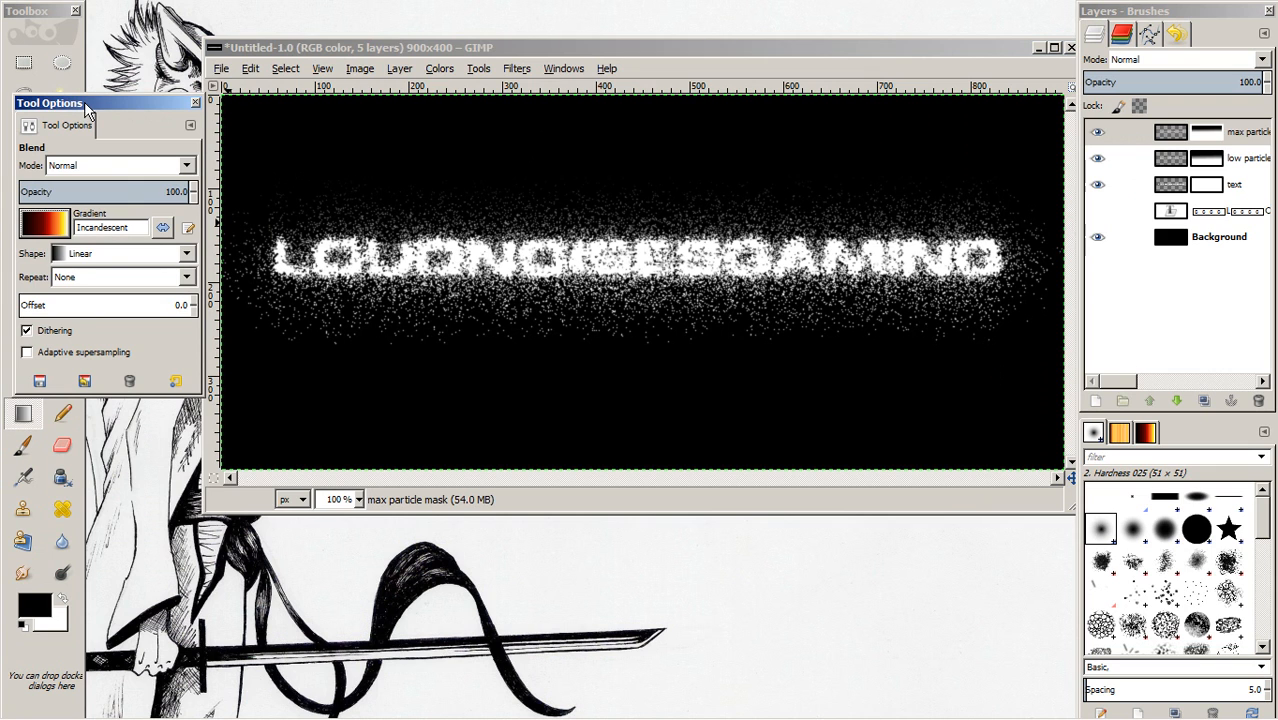
- Create a new layer from the visible image above "max particle" and recolor it with Gradient Map using the Incandescent gradient
left_click(1176, 343)
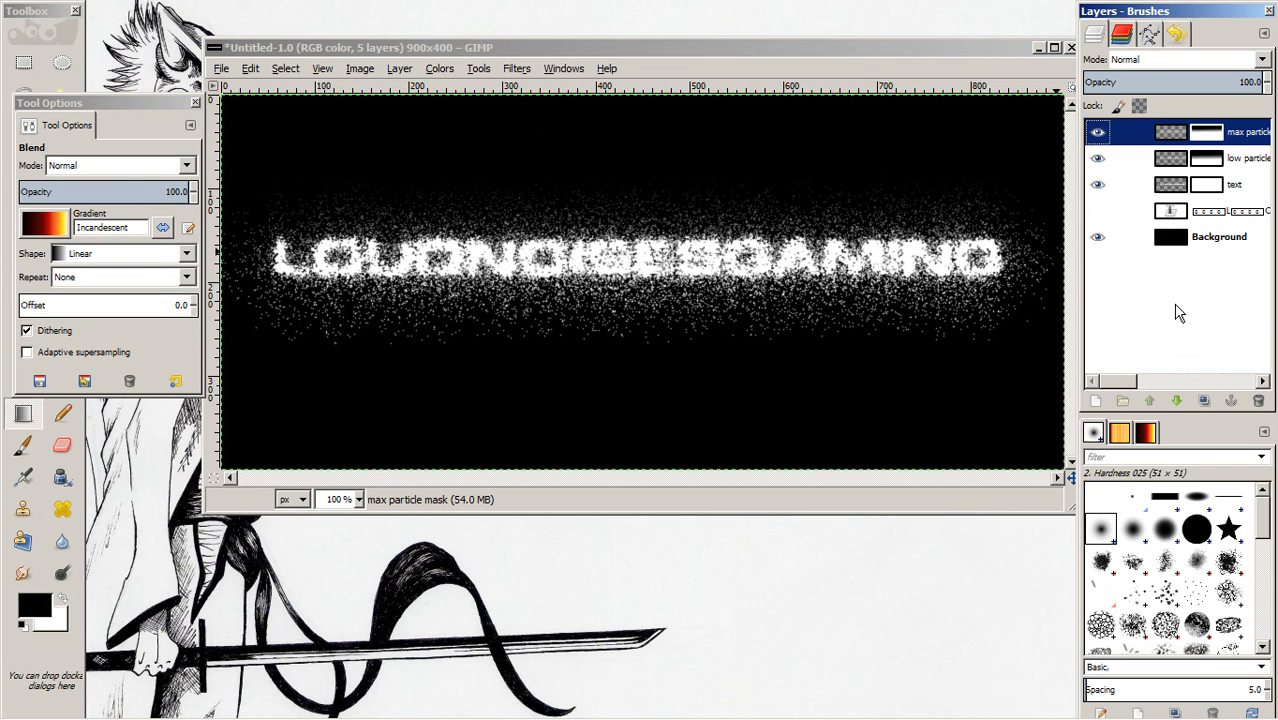
right_click(1155, 278)
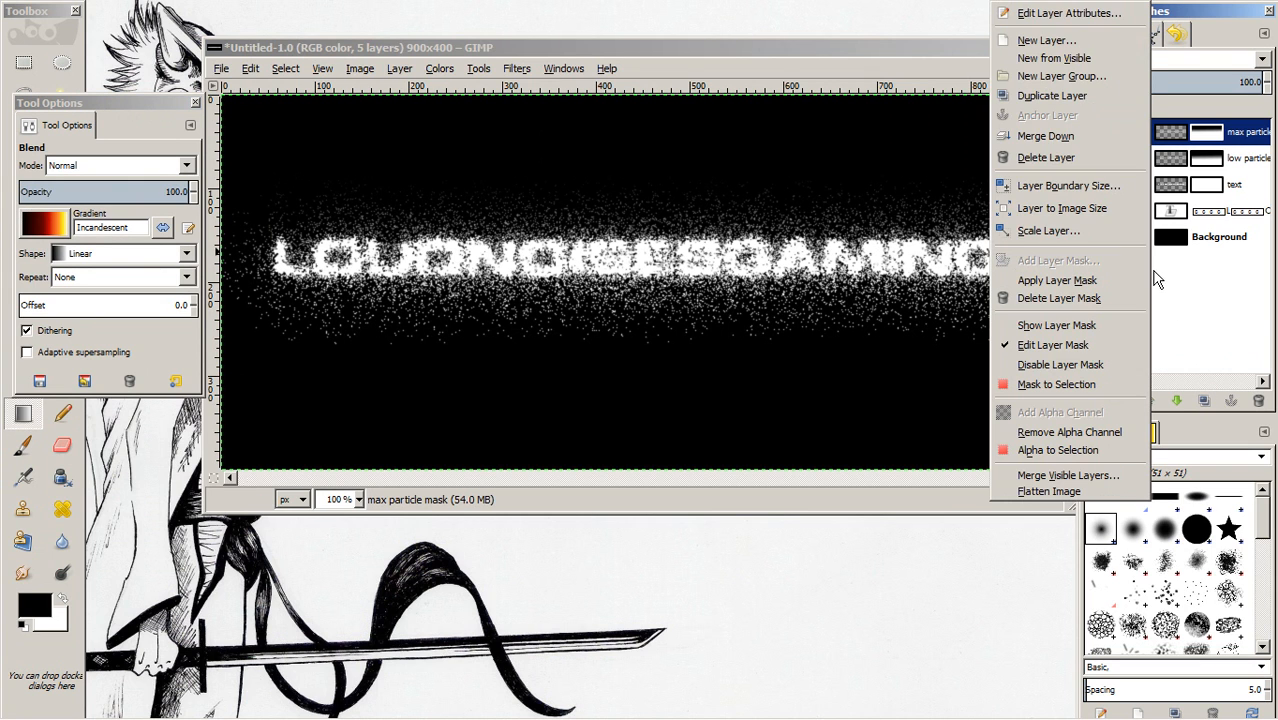
left_click(1076, 59)
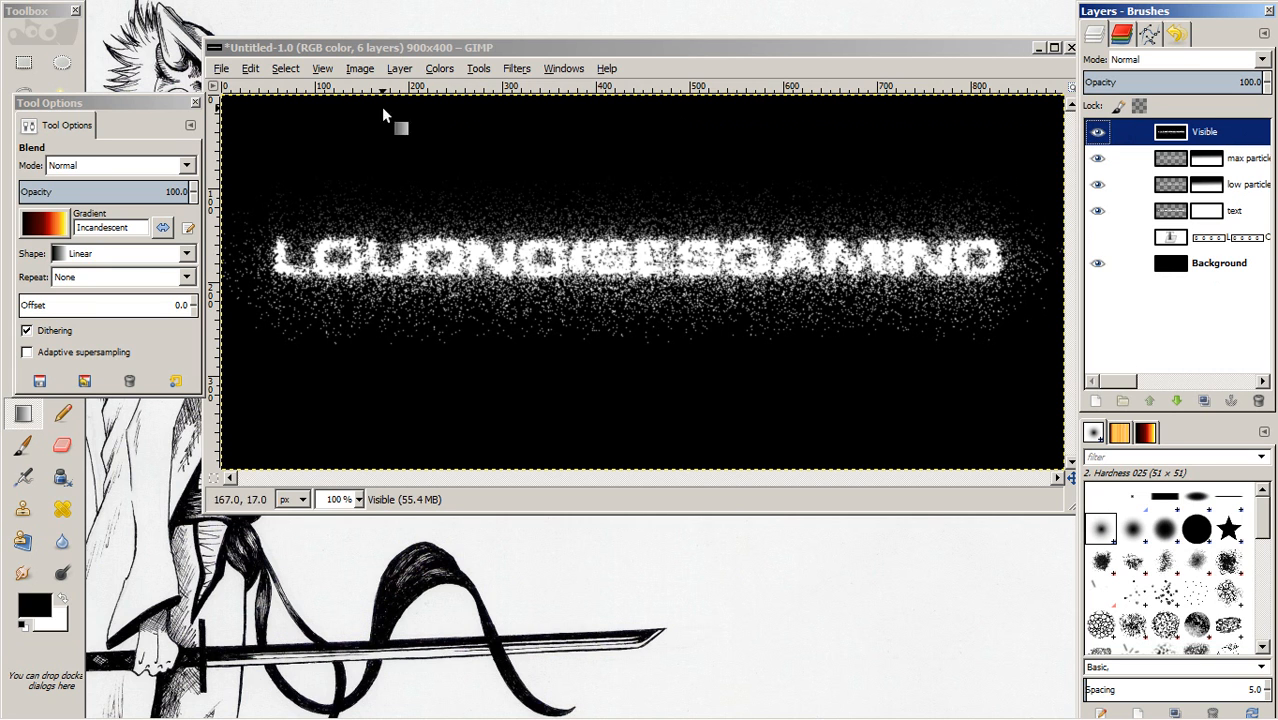
left_click(442, 71)
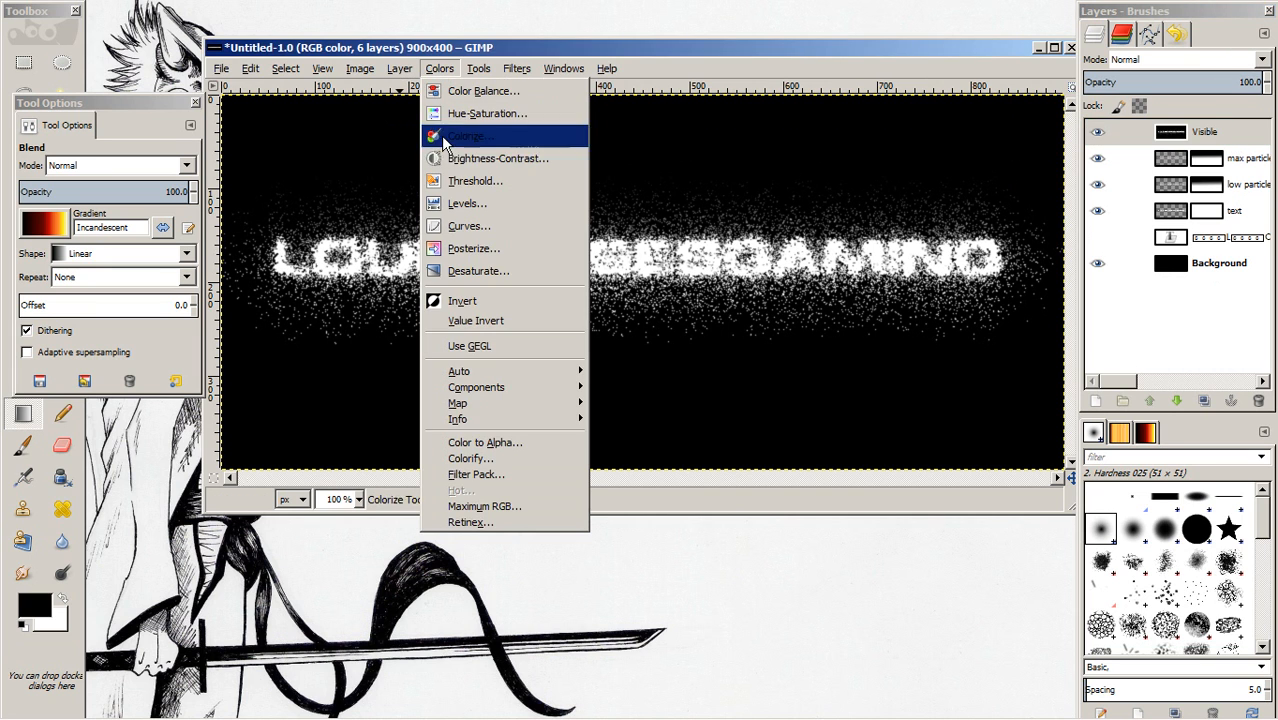
mouse_move(511, 407)
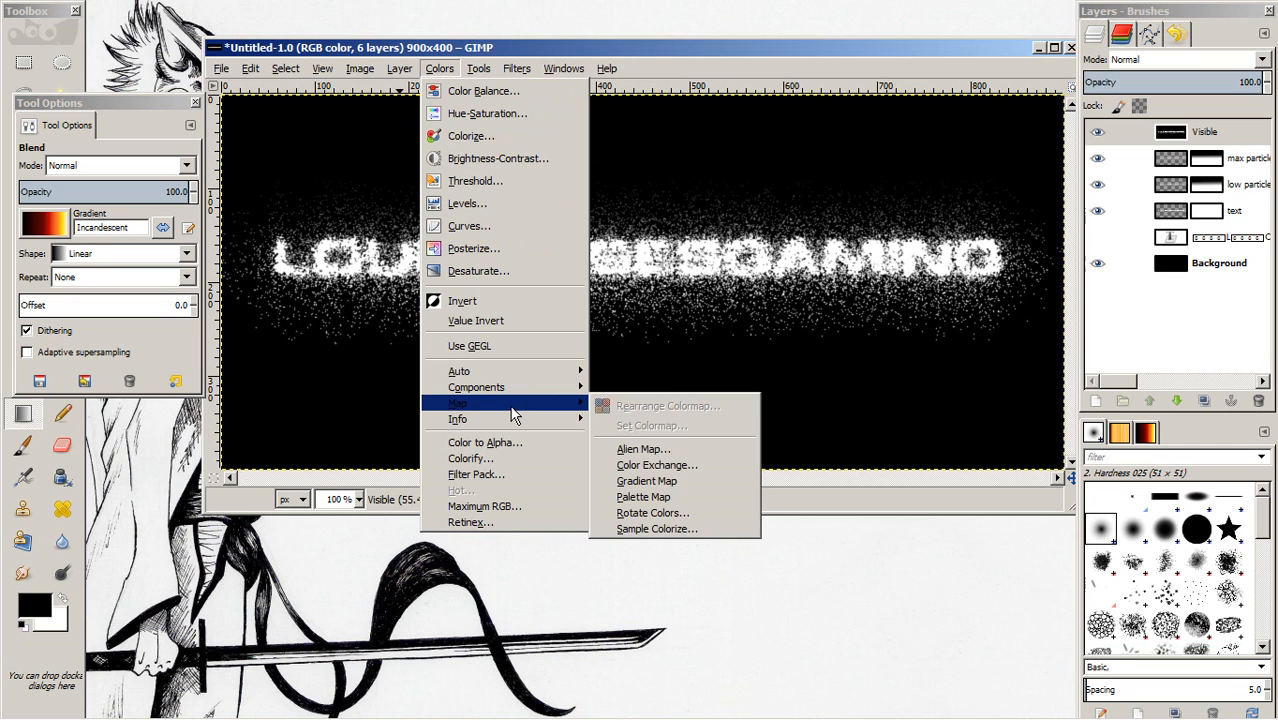
left_click(677, 480)
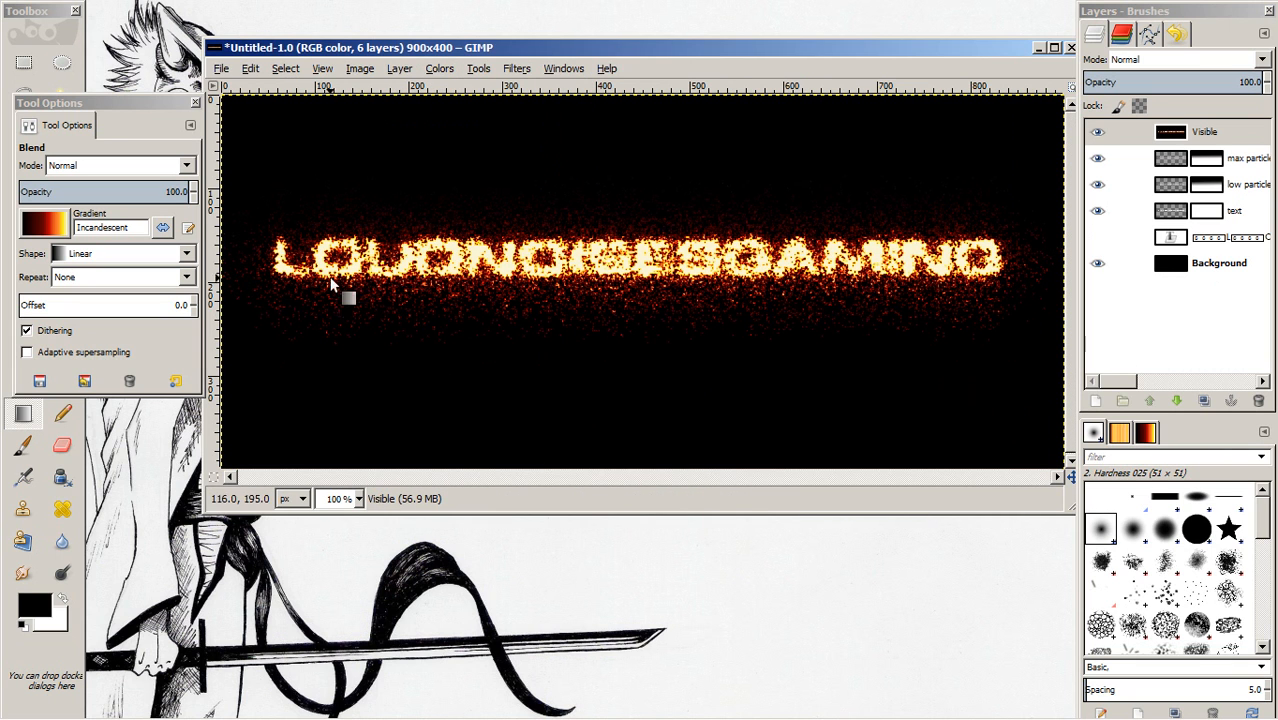